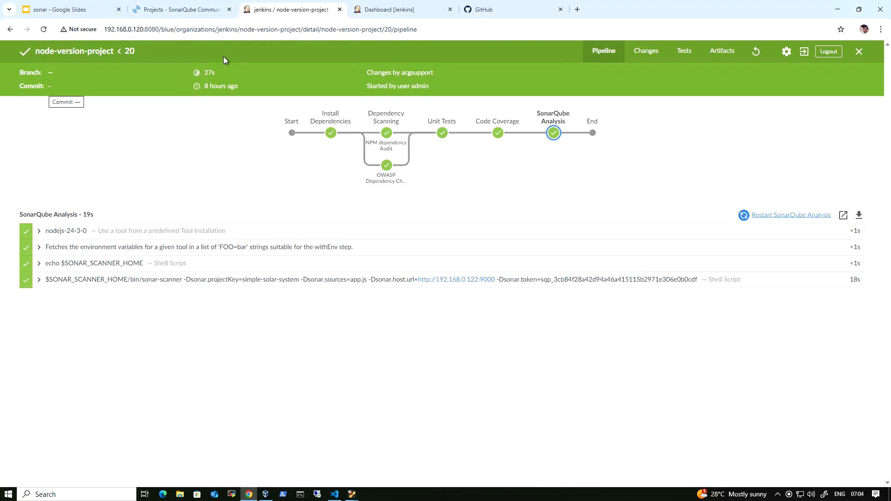
# Step: Review the simple-solar-system project's quality gate in SonarQube and compare it with the node-version-project pipeline run in Jenkins
pyautogui.click(194, 13)
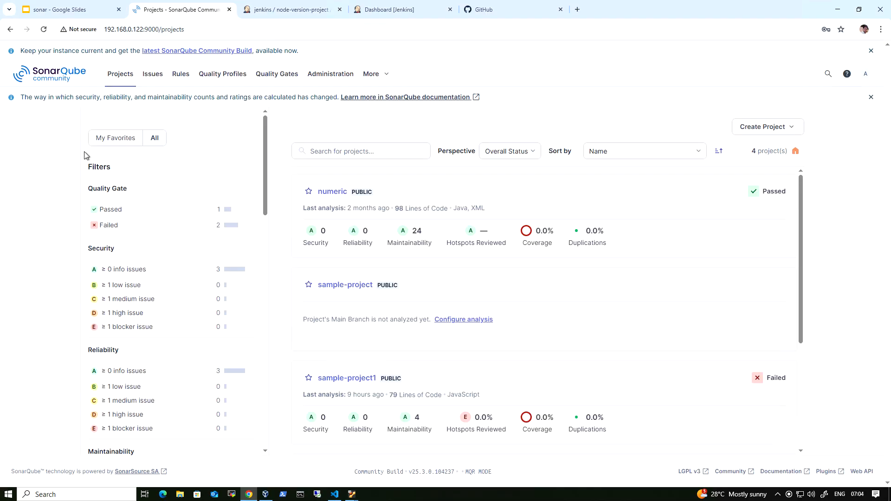
pyautogui.scroll(-3, 422, 341)
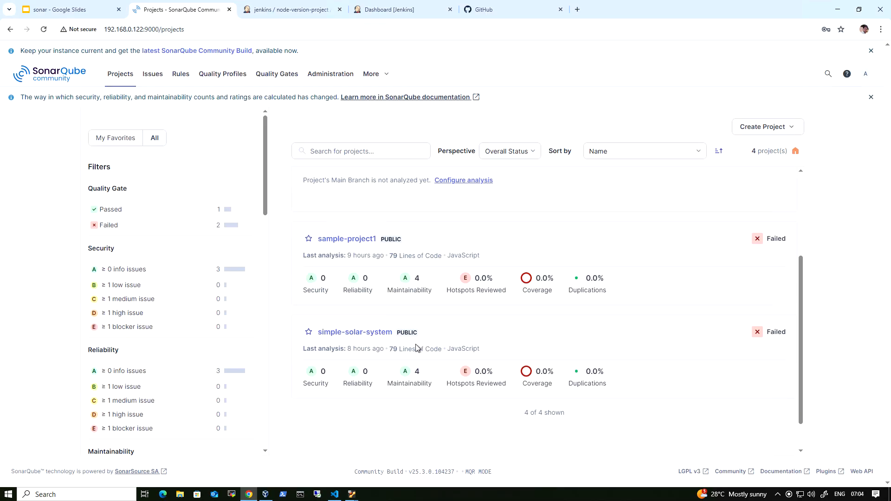
pyautogui.click(361, 332)
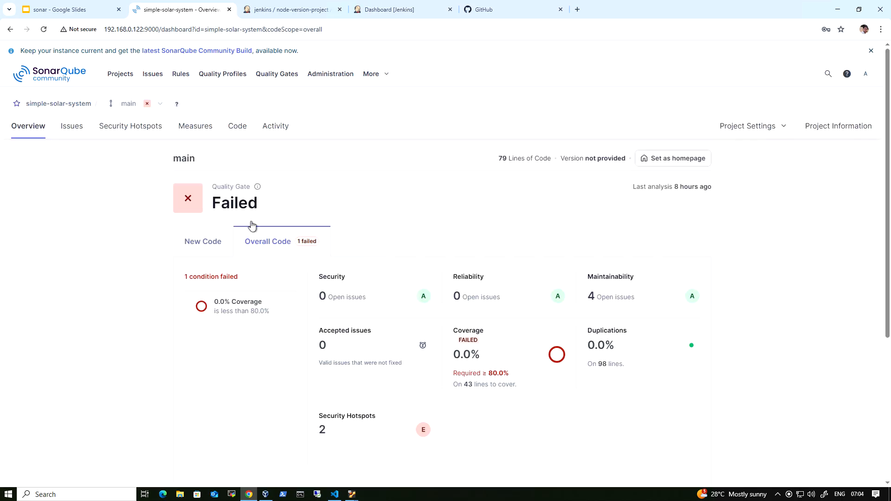
pyautogui.click(316, 12)
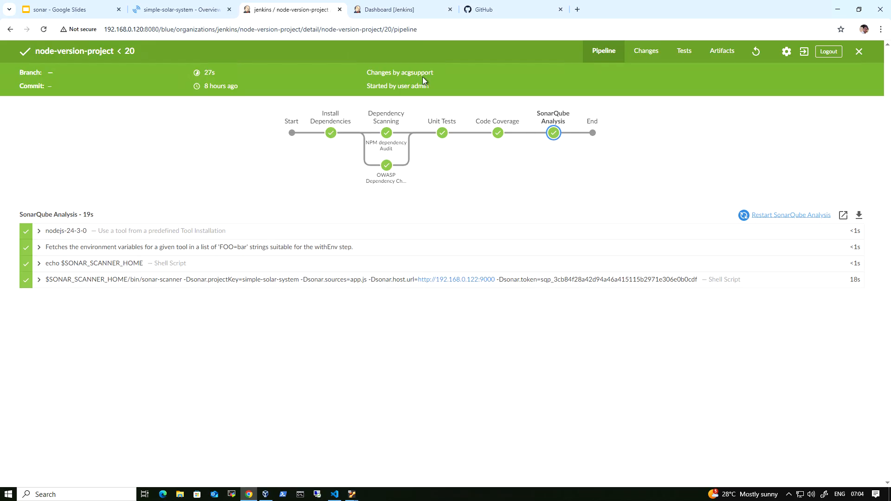
pyautogui.click(181, 11)
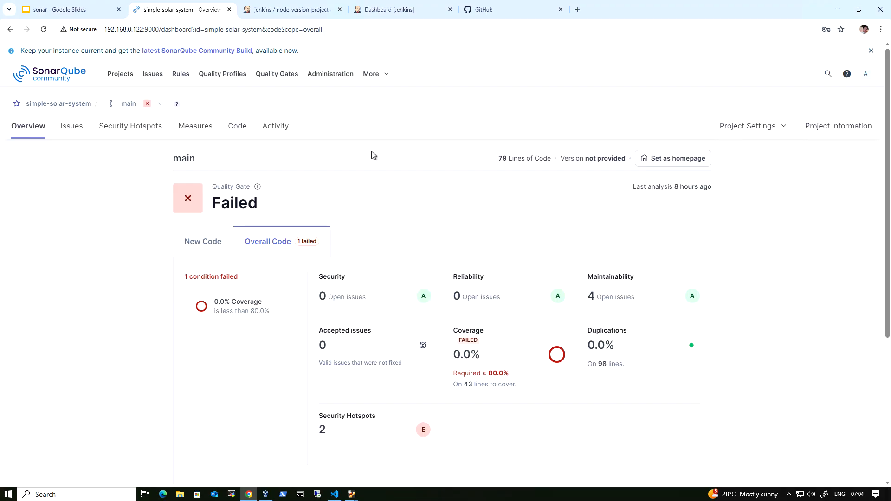
# Step: Check the webhook path in the slides and open 192.168.0.120:8080/sonarqube-webhook/ on the Jenkins server
pyautogui.click(70, 10)
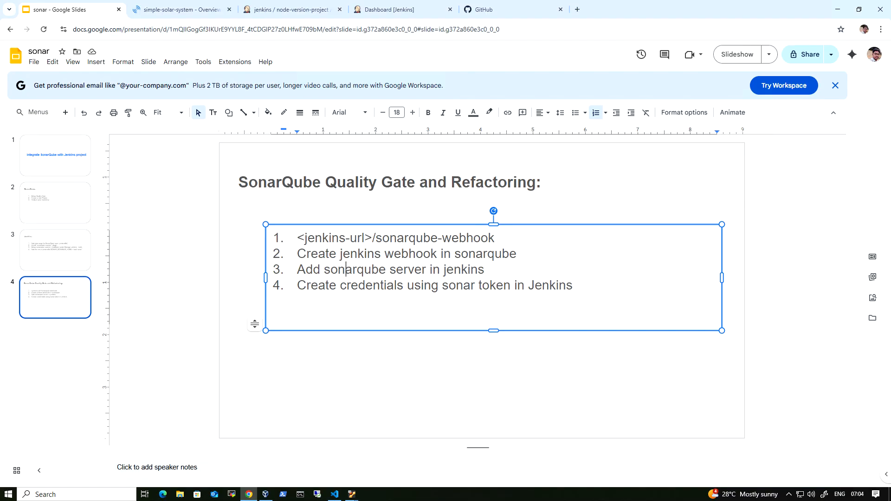
pyautogui.click(297, 13)
pyautogui.click(383, 14)
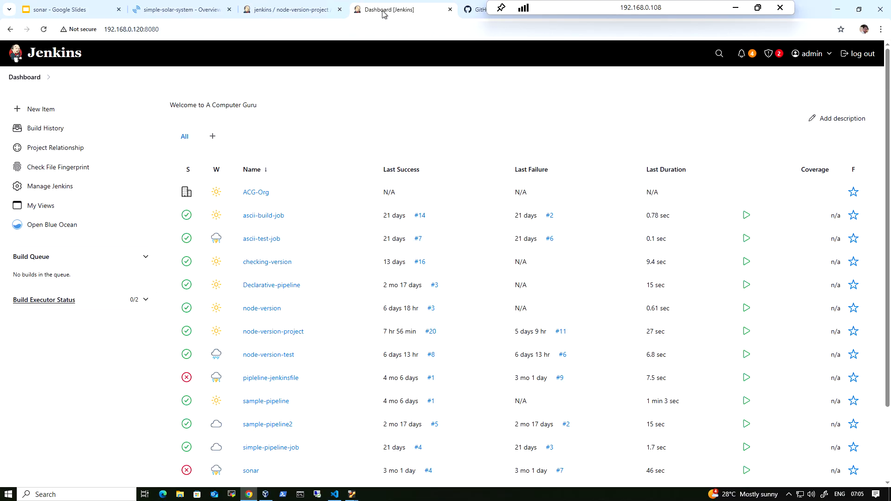
pyautogui.click(372, 29)
pyautogui.click(371, 30)
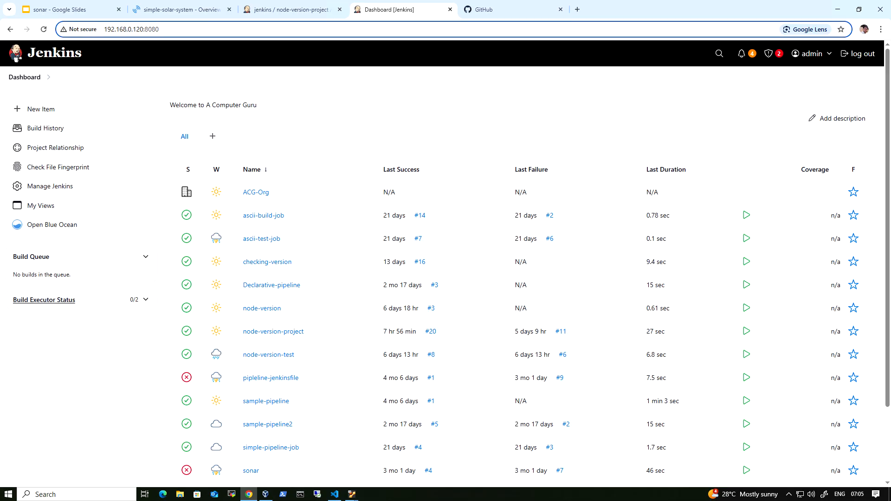
pyautogui.write('/')
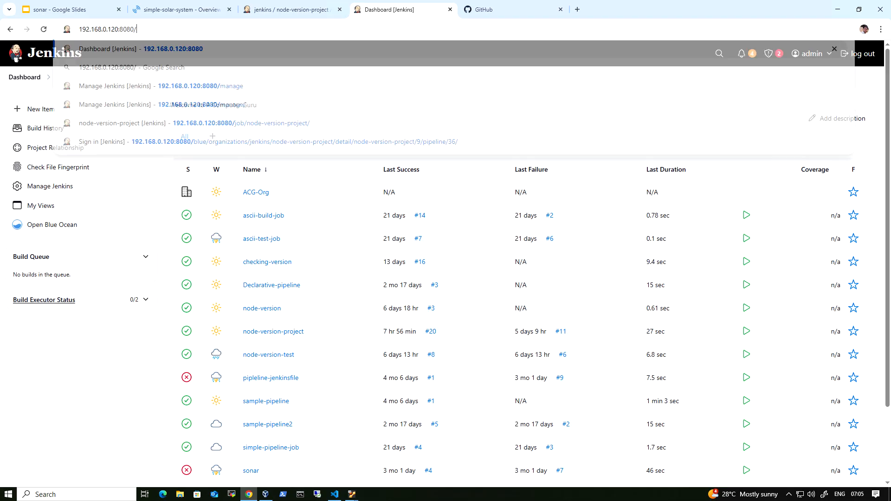
pyautogui.write('sonarqub')
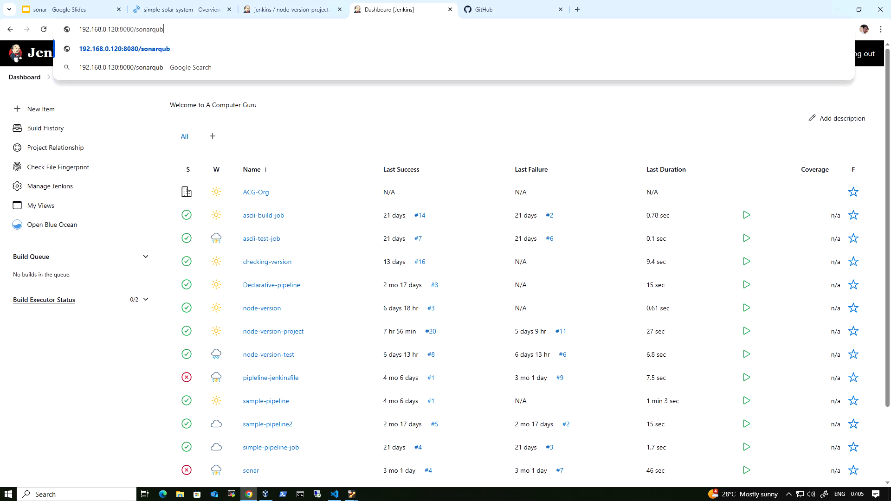
pyautogui.write('e-webhook/')
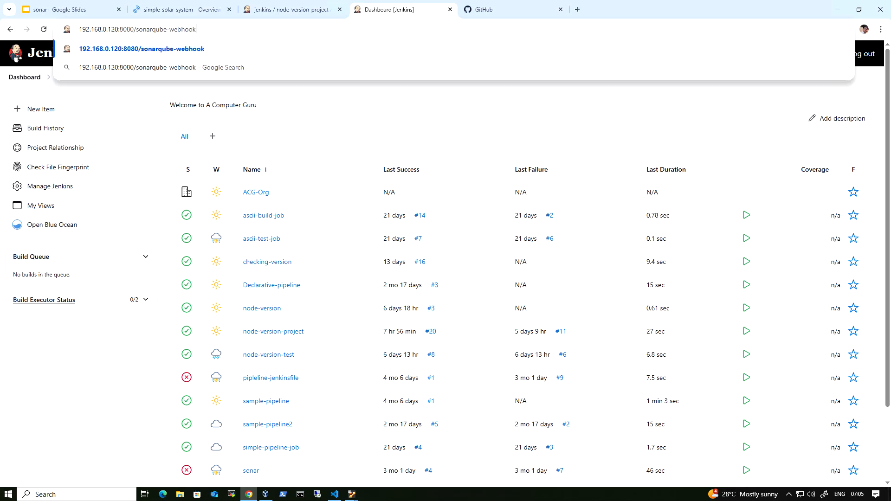
pyautogui.press('Return')
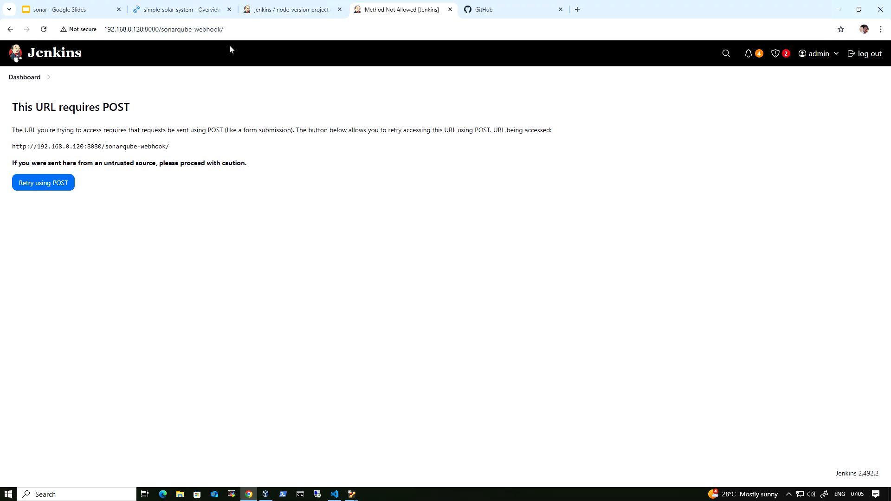
# Step: Start a new global webhook in SonarQube's administration and name it jenkins-webhook
pyautogui.click(177, 12)
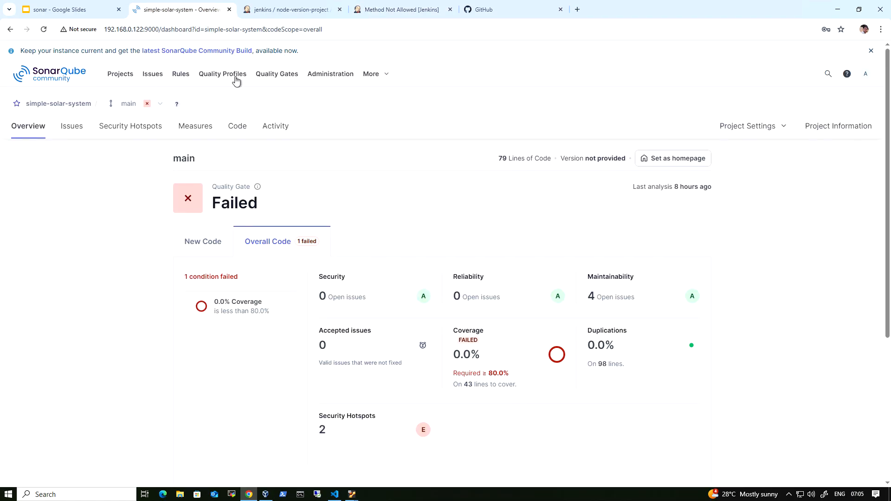
pyautogui.click(328, 76)
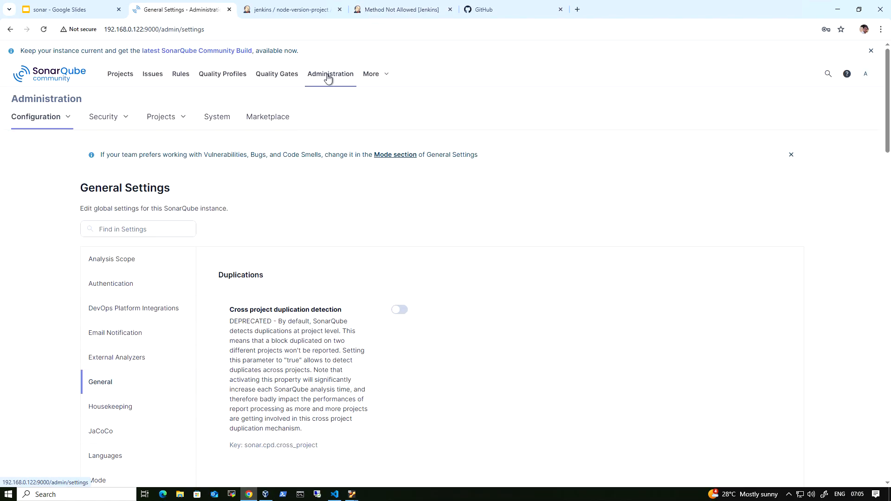
pyautogui.click(67, 122)
pyautogui.click(47, 177)
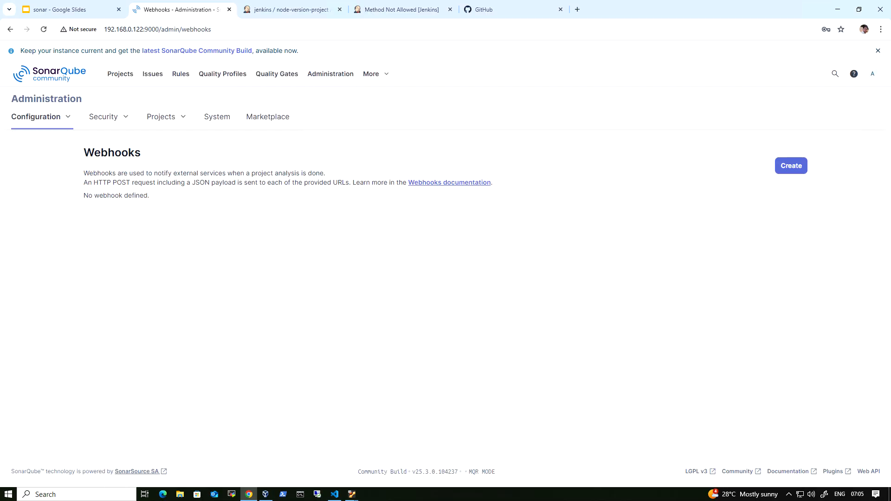
pyautogui.click(791, 170)
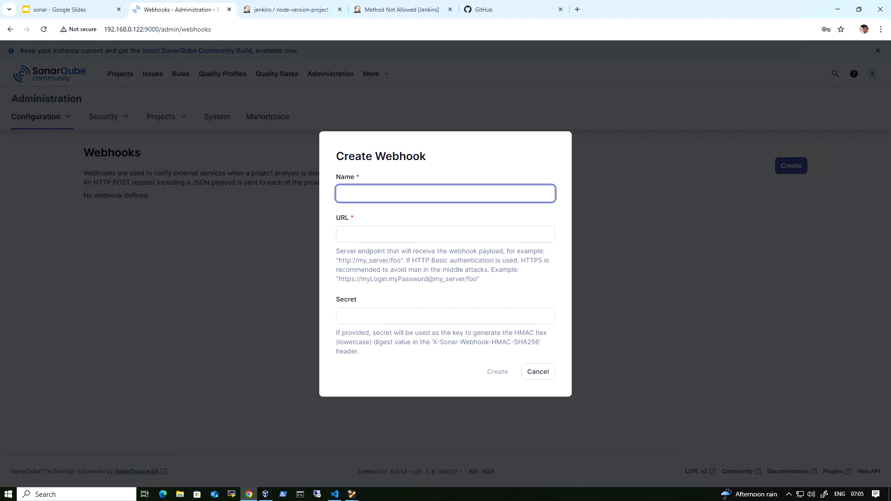
pyautogui.write('jenkins-webhook')
pyautogui.click(386, 11)
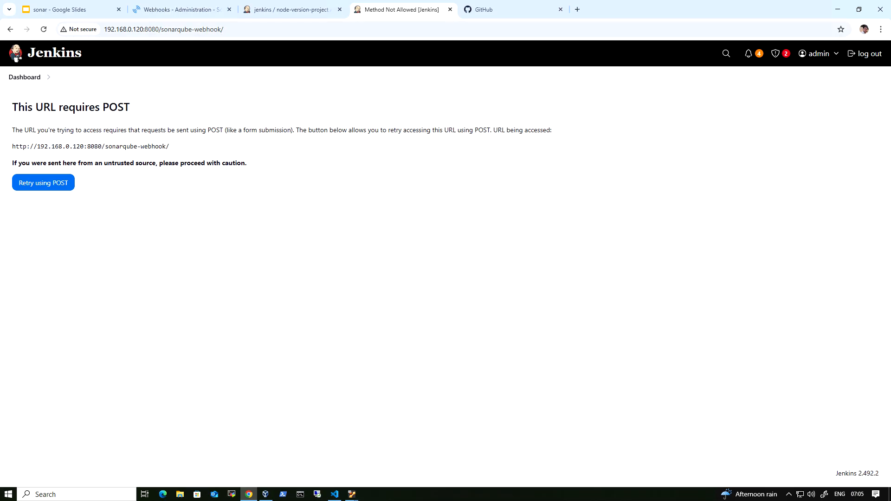
pyautogui.click(110, 30)
pyautogui.hotkey('ctrl', 'c')
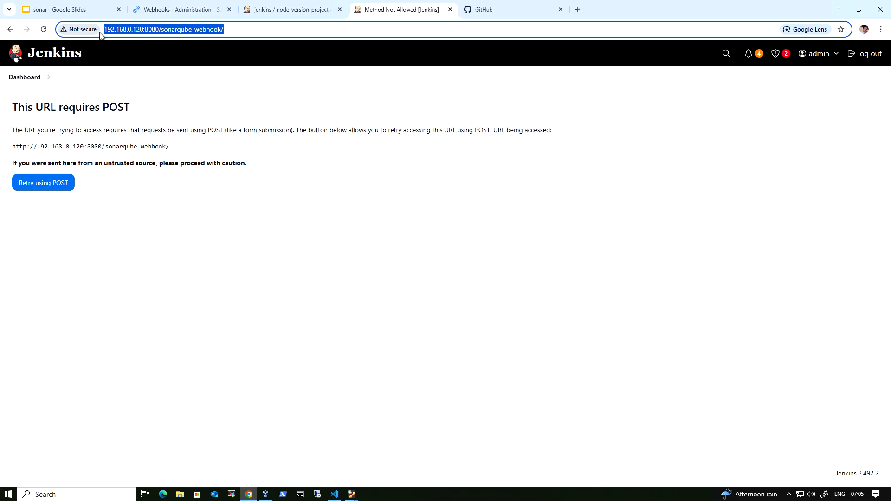
pyautogui.click(219, 10)
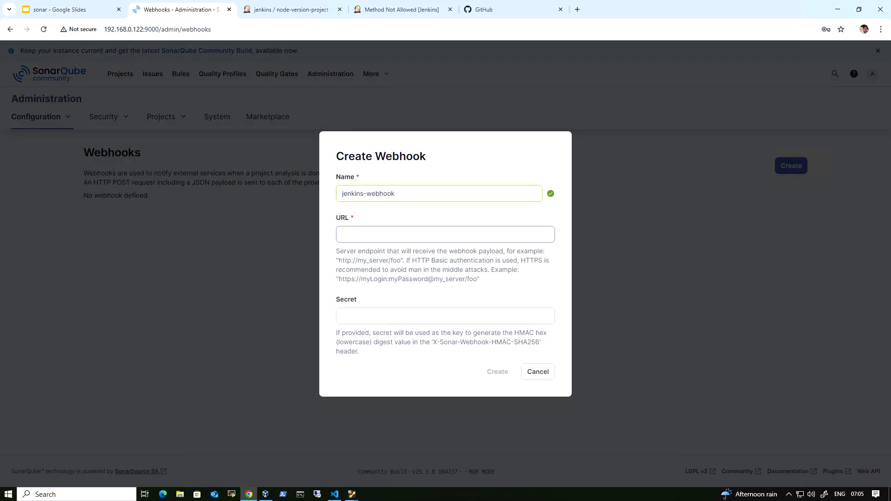
pyautogui.click(397, 235)
pyautogui.hotkey('ctrl', 'v')
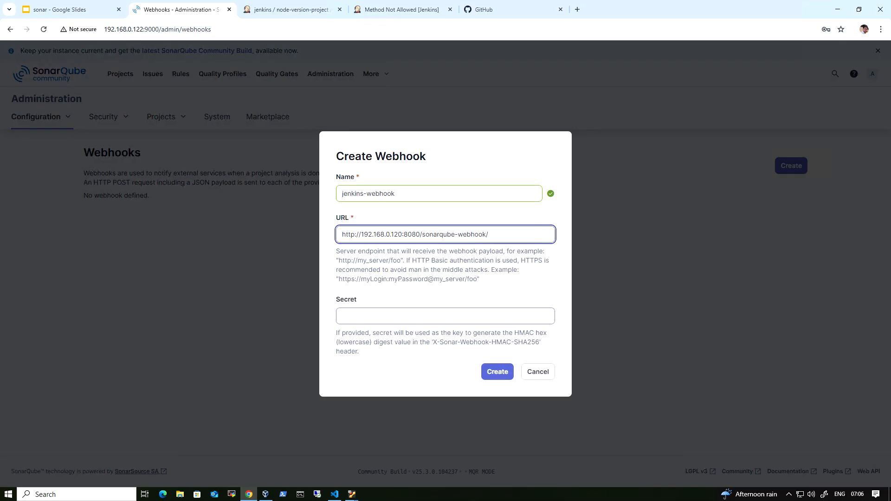
pyautogui.click(497, 374)
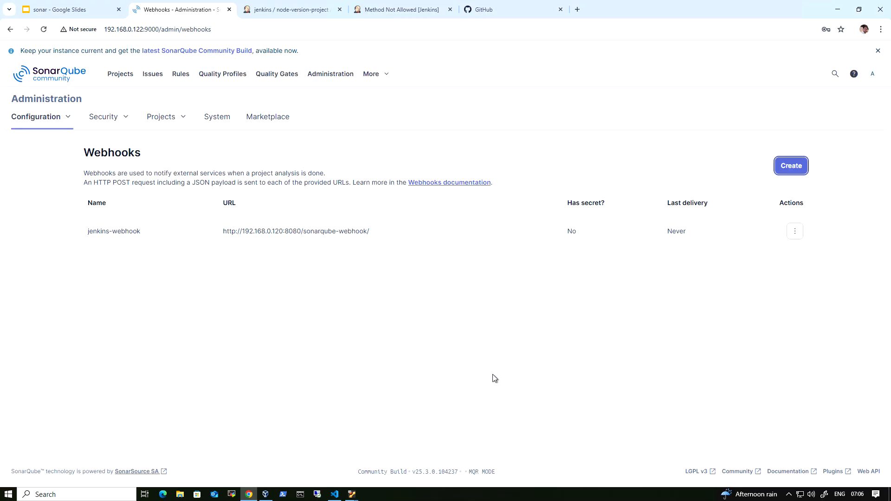
# Step: Look at the actions offered for jenkins-webhook and check the integration steps listed in the slides
pyautogui.click(793, 232)
pyautogui.click(279, 279)
pyautogui.click(63, 9)
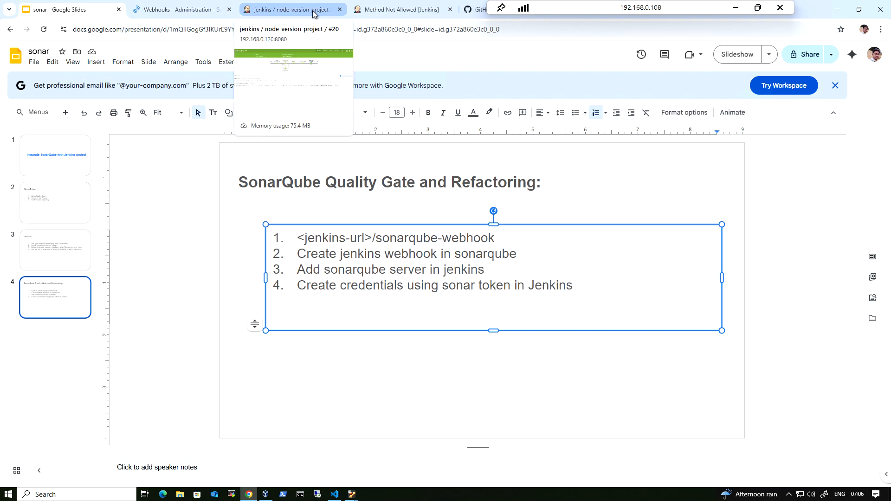
# Step: Return to the Jenkins dashboard and open the System configuration page
pyautogui.click(297, 10)
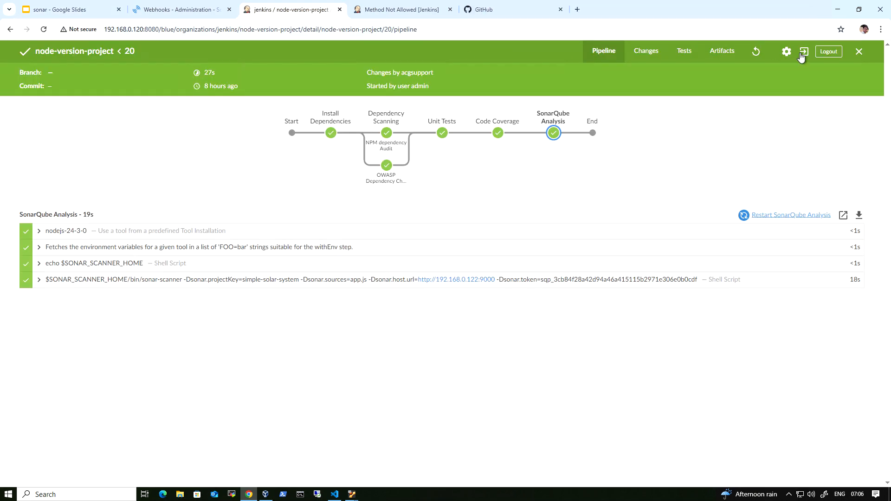
pyautogui.click(400, 10)
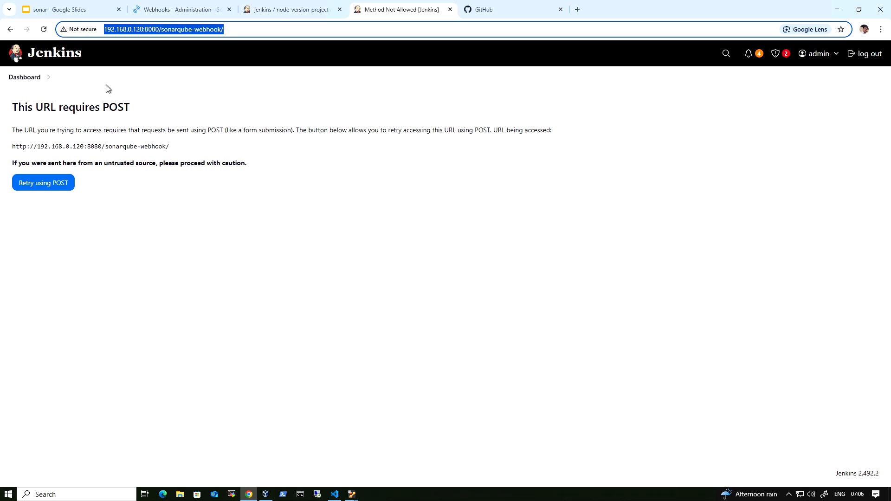
pyautogui.click(27, 79)
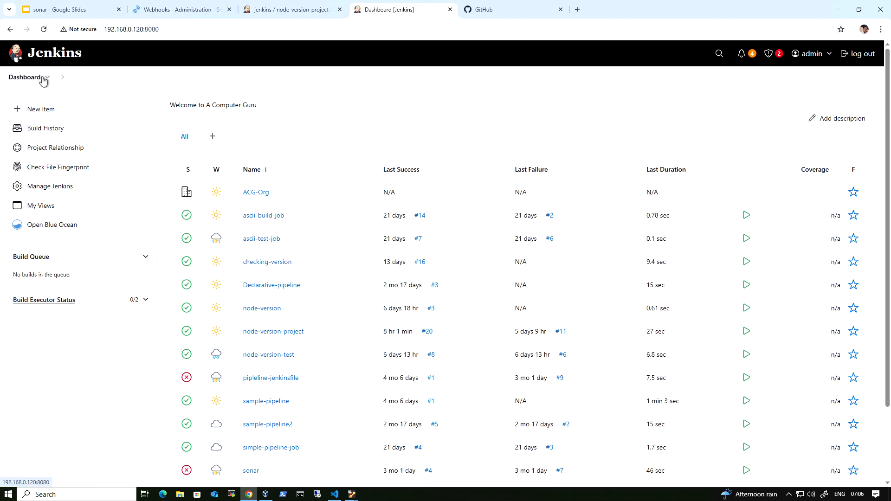
pyautogui.click(47, 77)
pyautogui.moveTo(65, 161)
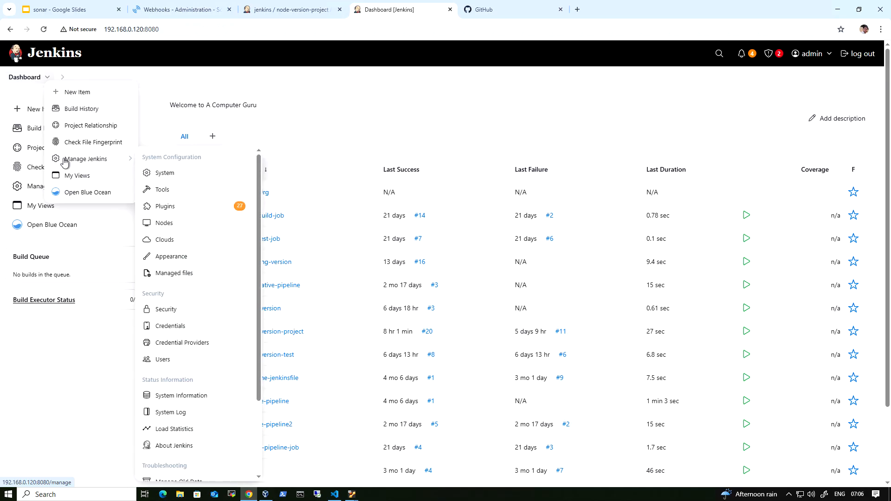
pyautogui.click(175, 173)
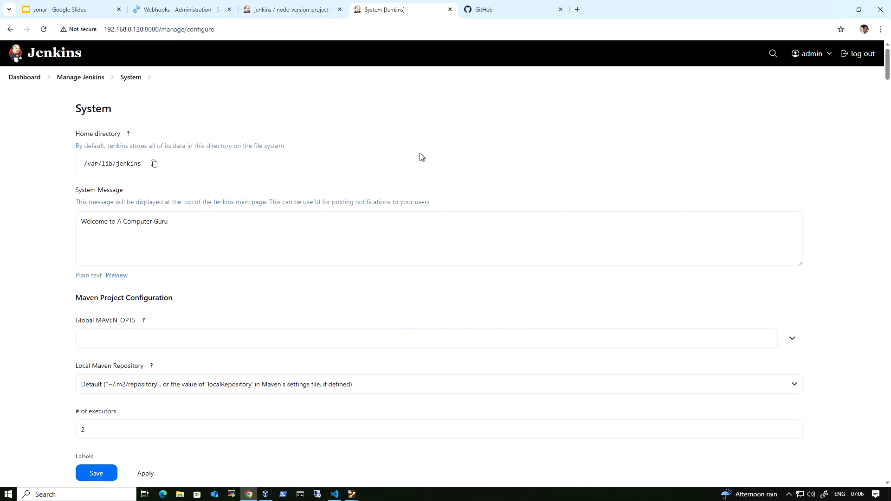
# Step: Search the System page for "sonar" and review the SonarQube installation's name, server URL and authentication token credential
pyautogui.hotkey('ctrl', 'f')
pyautogui.write('sonar')
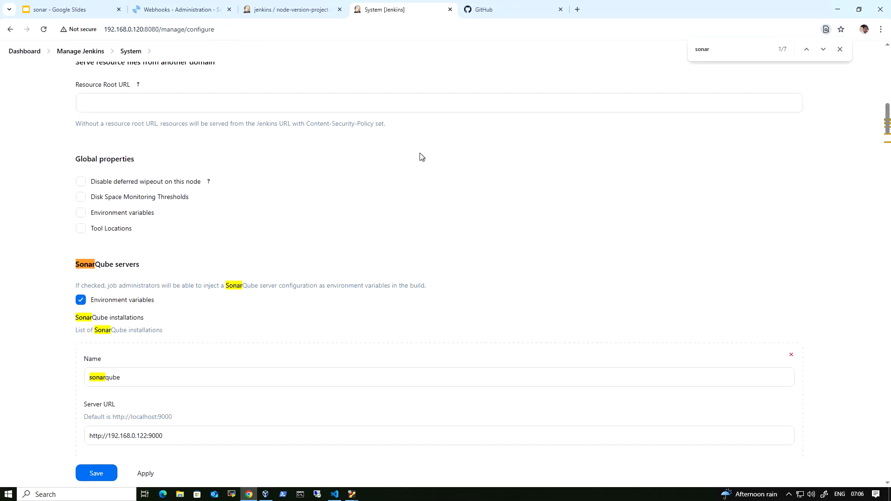
pyautogui.scroll(-3, 265, 238)
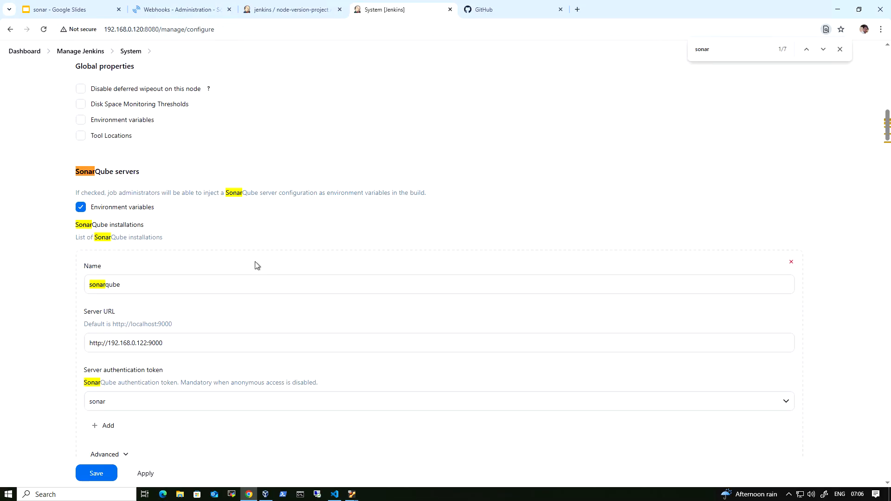
pyautogui.click(254, 238)
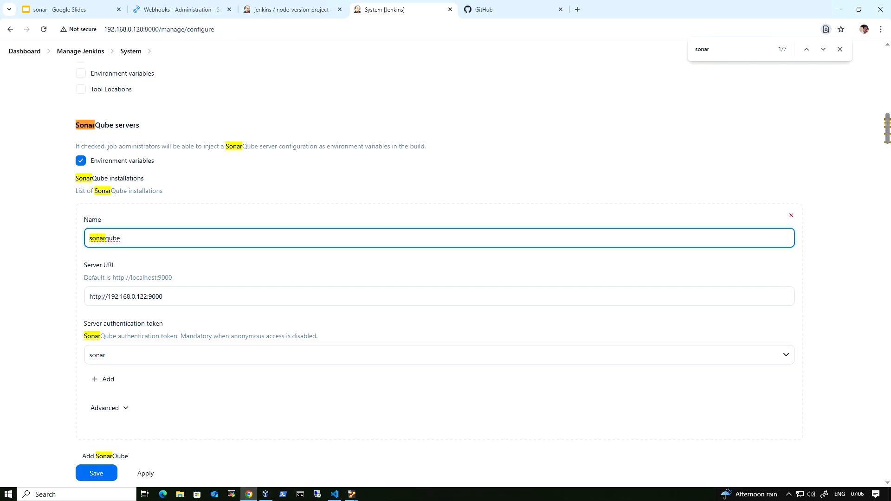
pyautogui.moveTo(164, 297); pyautogui.dragTo(84, 299)
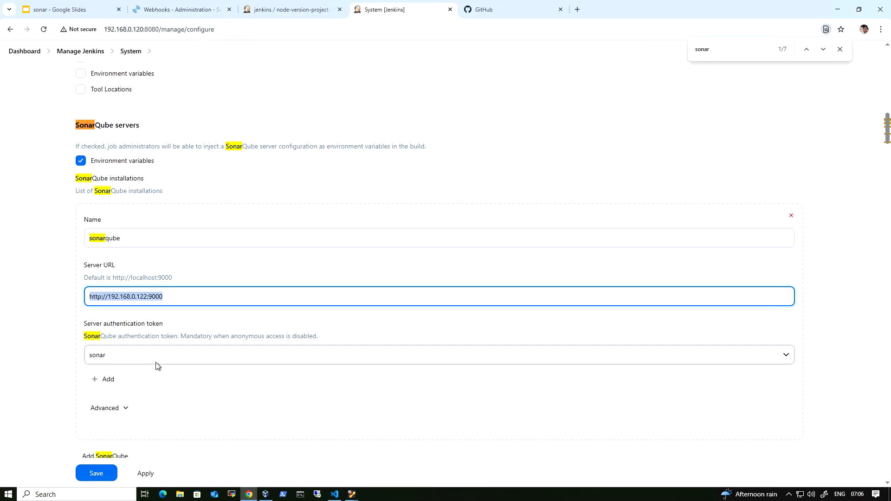
pyautogui.click(198, 355)
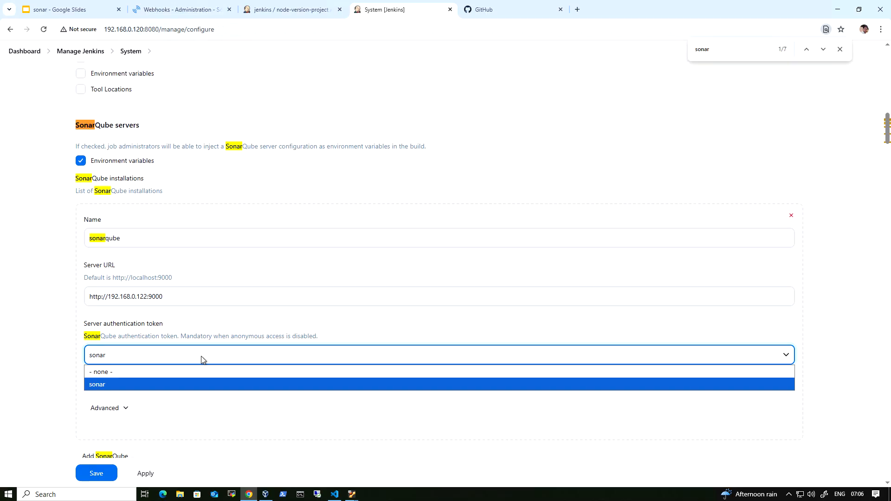
pyautogui.click(203, 356)
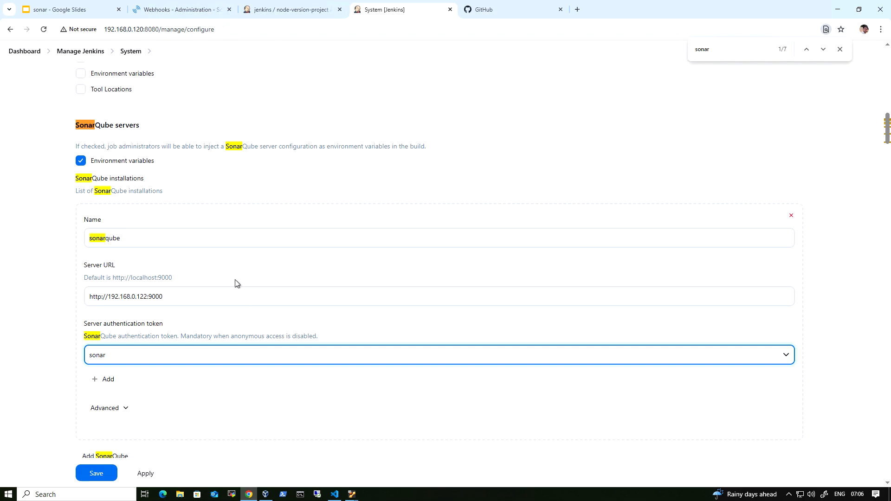
pyautogui.scroll(-2, 235, 279)
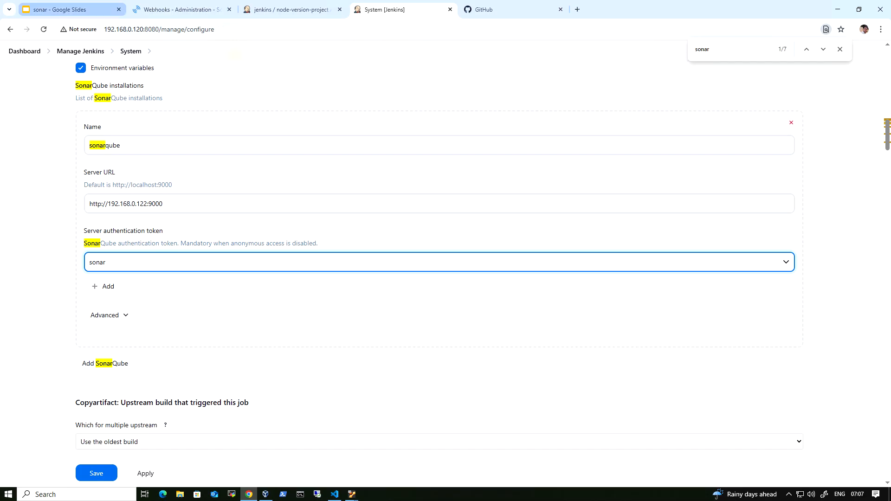
# Step: In the VS Code Jenkinsfile, delete the sonar.host.url and sonar.token arguments from the SonarQube Analysis stage and insert a blank line under its script opening
pyautogui.click(334, 495)
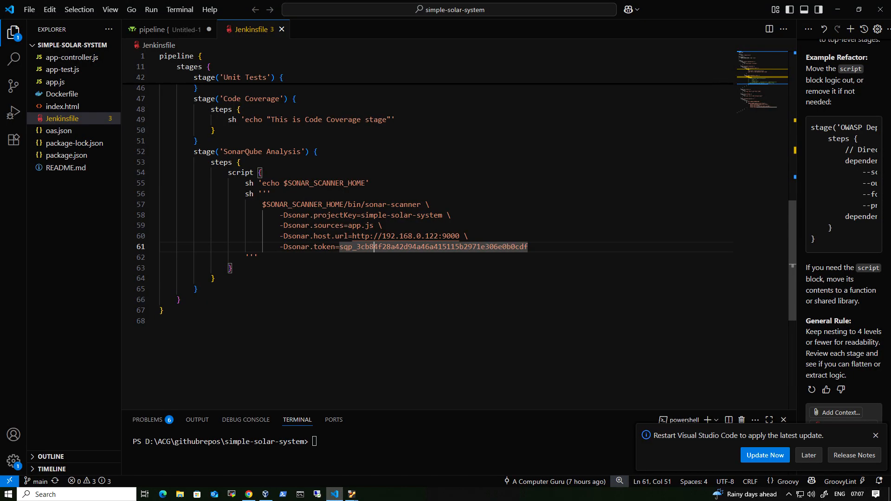
pyautogui.click(528, 247)
pyautogui.moveTo(527, 247); pyautogui.dragTo(160, 236)
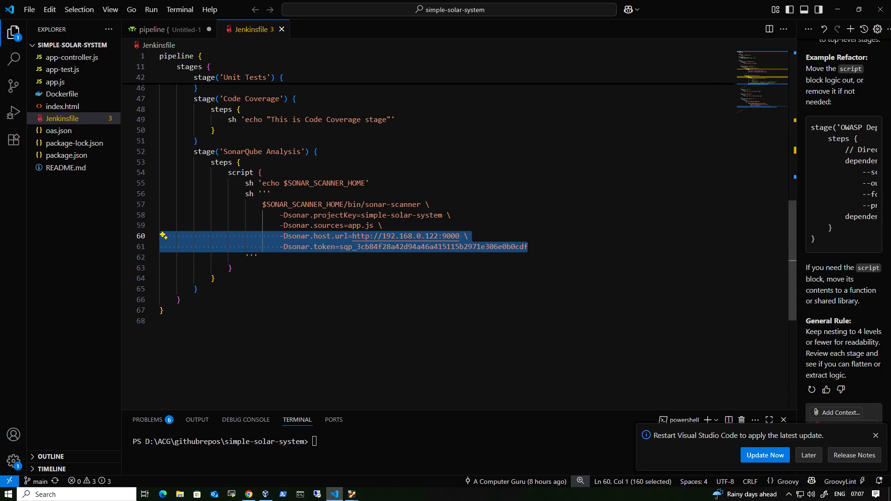
pyautogui.press('Delete')
pyautogui.press('BackSpace')
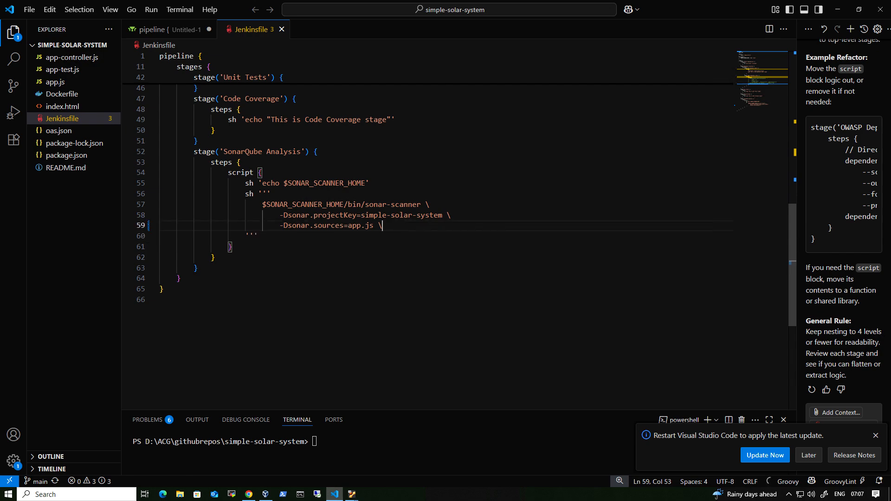
pyautogui.click(263, 172)
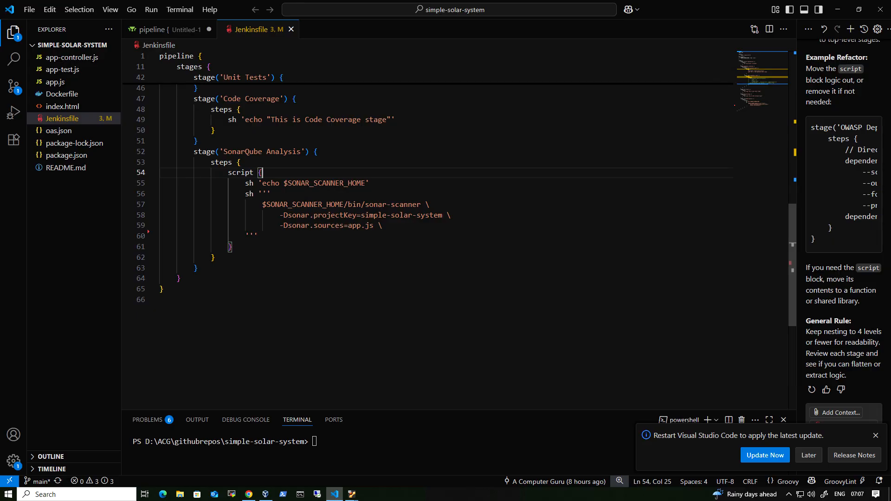
pyautogui.press('Return')
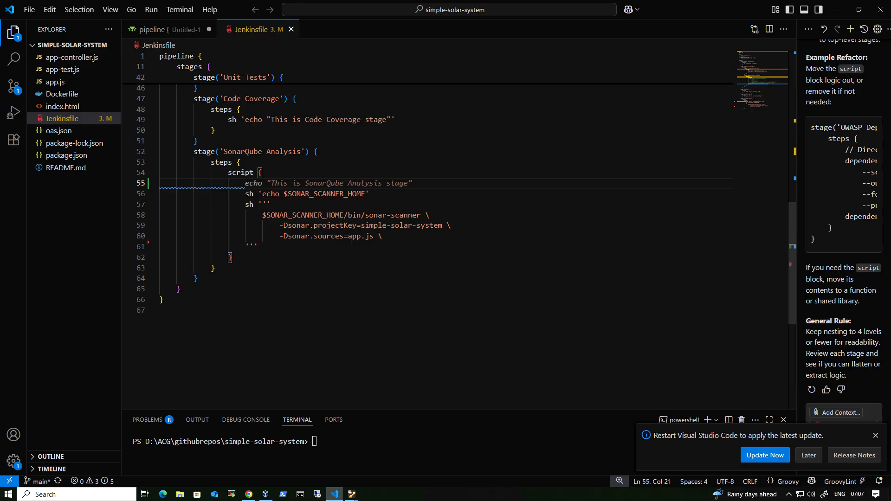
# Step: Switch to Chrome and open the Pipeline Syntax snippet generator of the node-version-project job in Jenkins
pyautogui.click(249, 494)
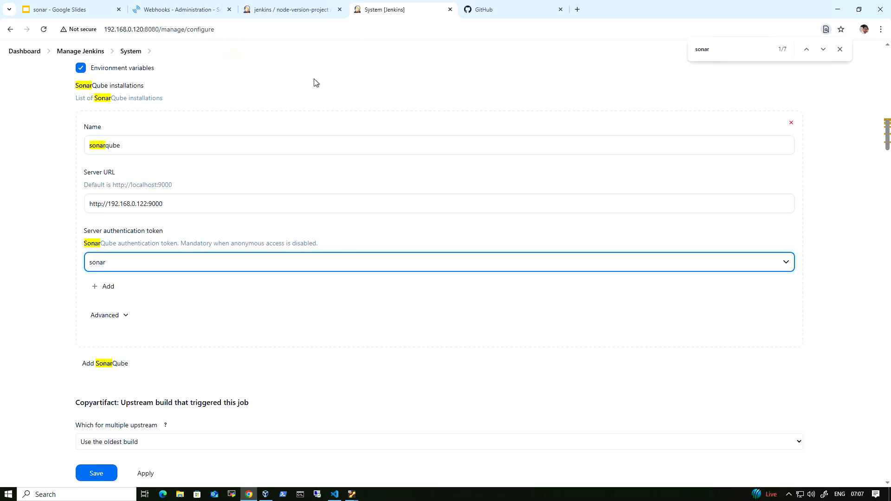
pyautogui.click(285, 11)
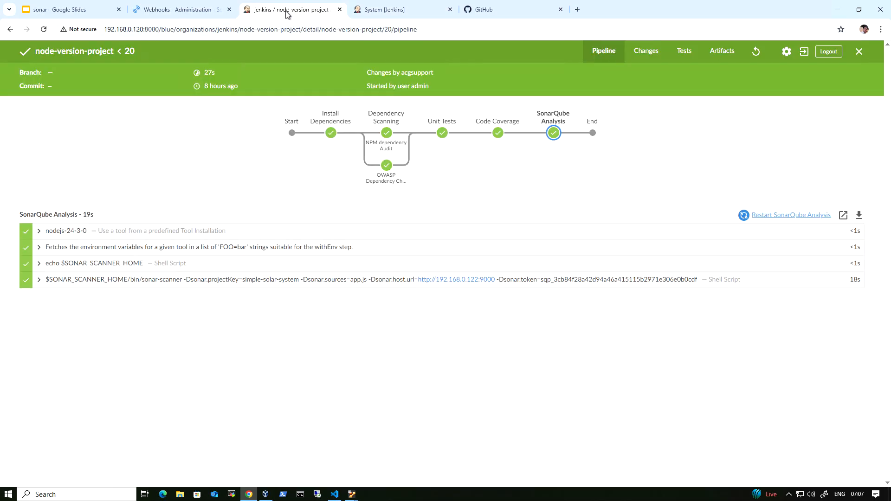
pyautogui.click(806, 53)
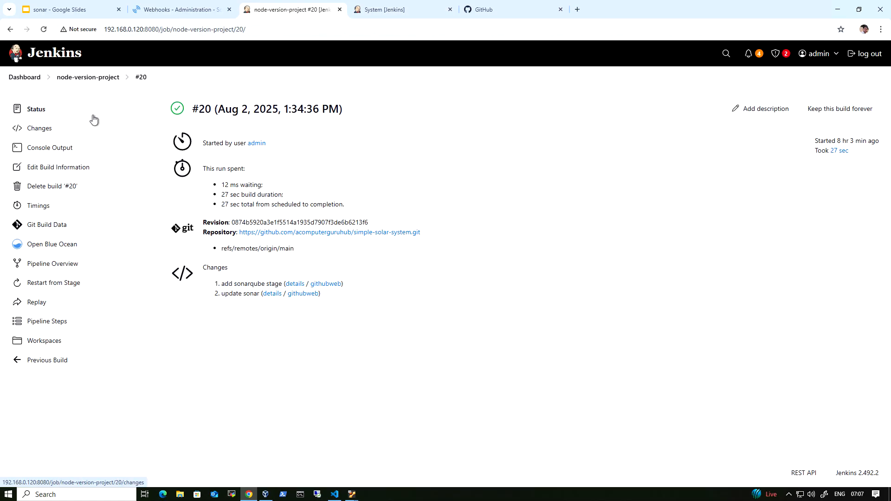
pyautogui.click(91, 78)
pyautogui.click(57, 286)
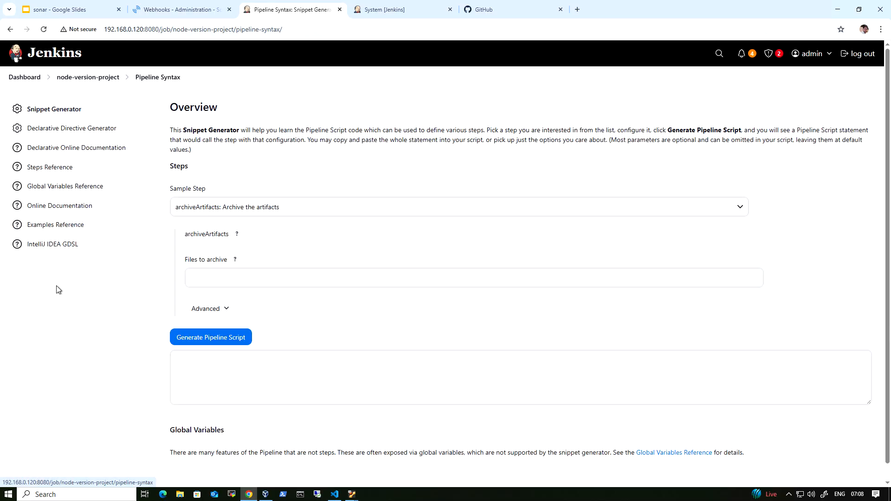
# Step: Generate a pipeline script for withSonarQubeEnv: Prepare SonarQube Scanner environment, using sonar as the server authentication token
pyautogui.click(240, 208)
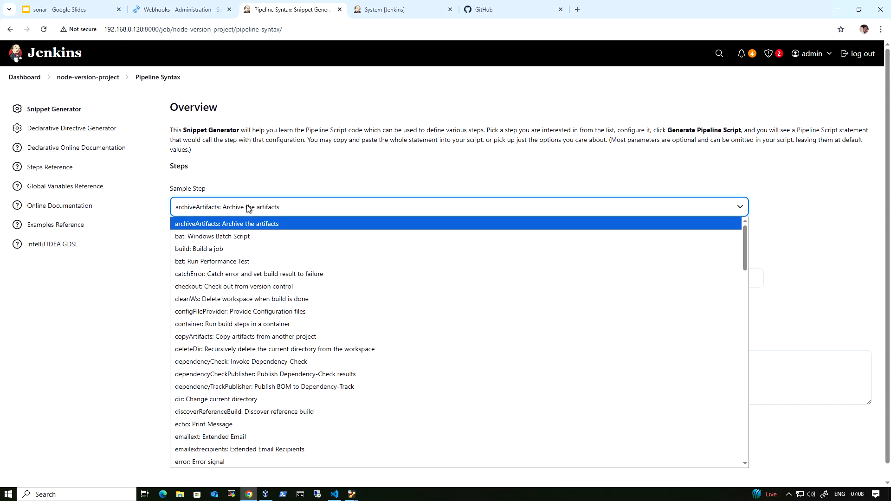
pyautogui.scroll(-15, 445, 349)
pyautogui.scroll(-15, 378, 361)
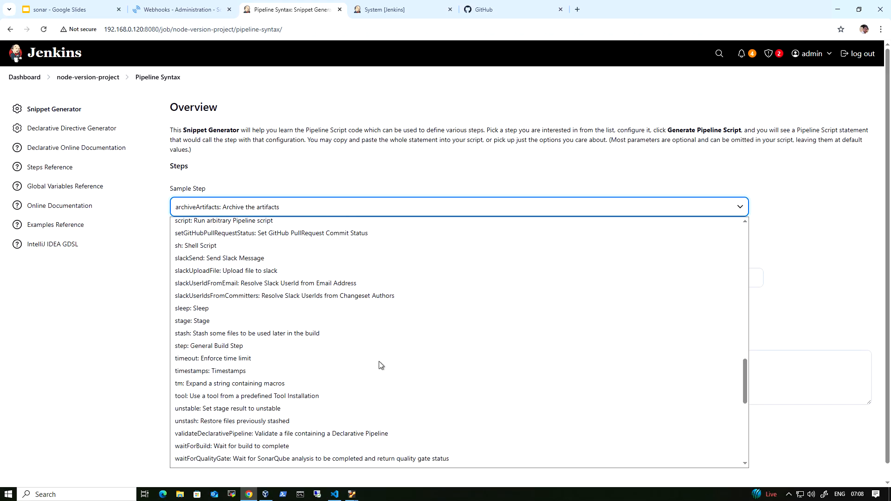
pyautogui.scroll(-1, 379, 362)
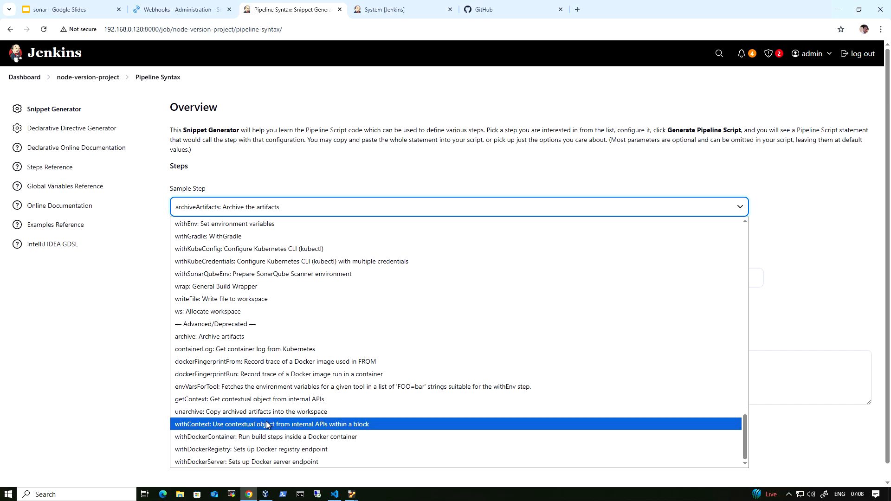
pyautogui.click(253, 274)
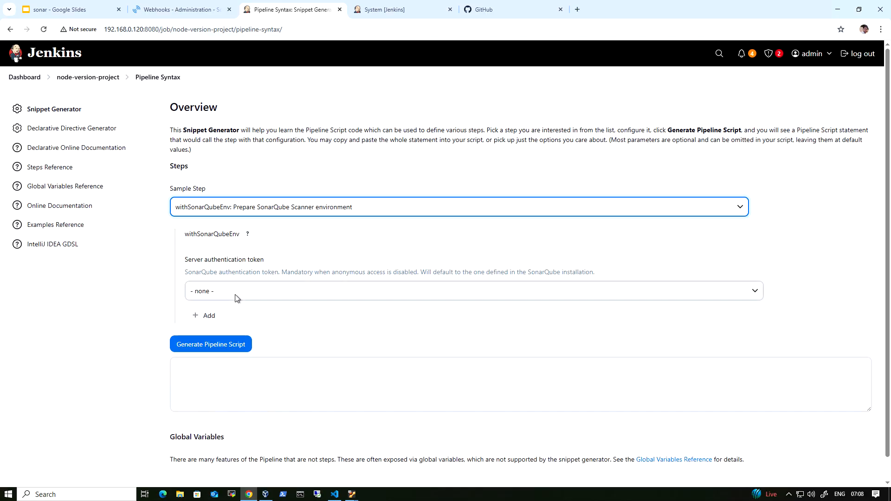
pyautogui.click(269, 296)
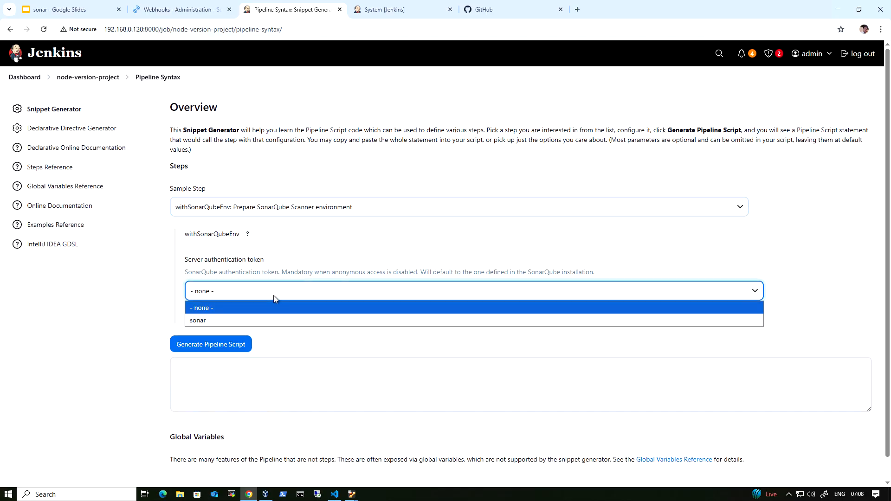
pyautogui.click(260, 320)
pyautogui.click(240, 362)
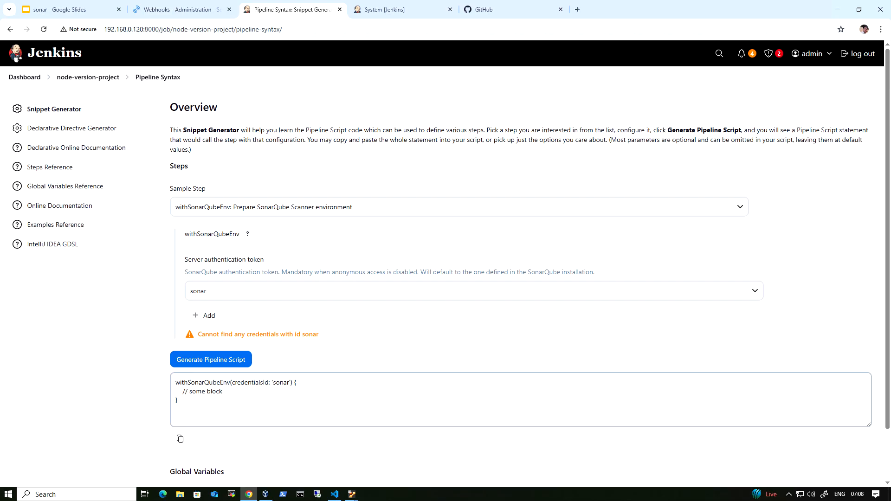
# Step: Examine the generated withSonarQubeEnv wrapper and its placeholder block
pyautogui.click(260, 400)
pyautogui.hotkey('ctrl', 'a')
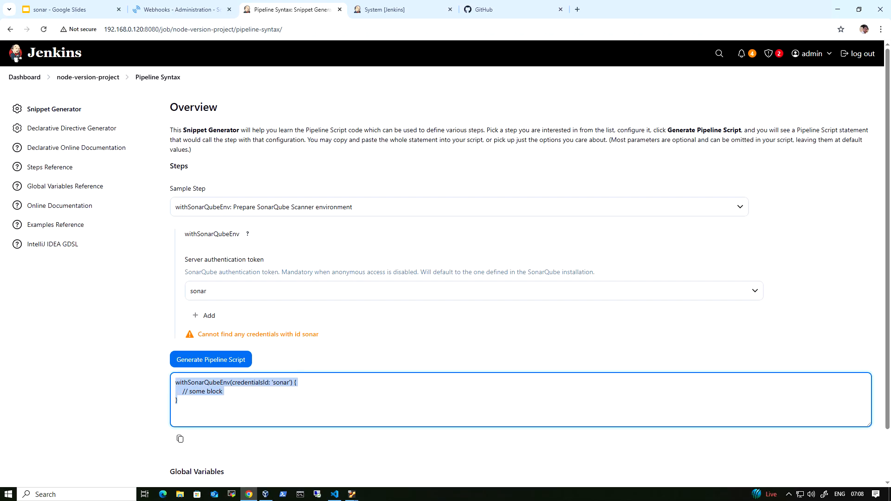
pyautogui.click(260, 400)
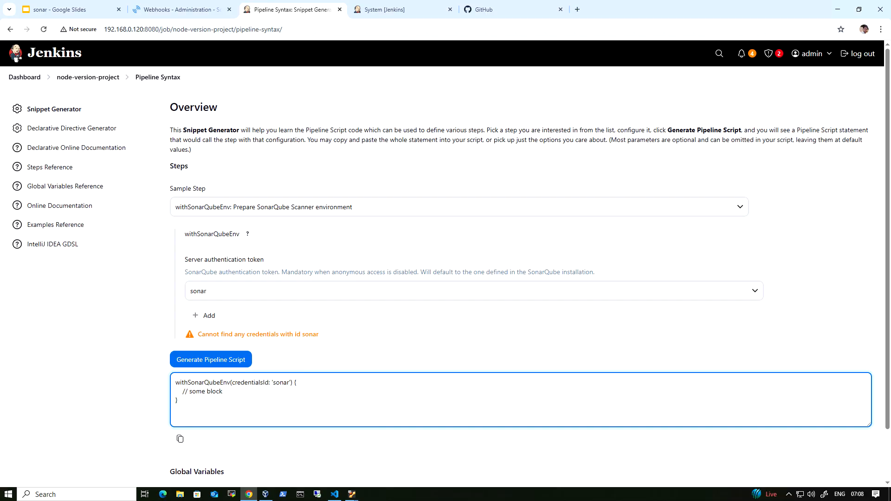
pyautogui.moveTo(176, 382); pyautogui.dragTo(227, 382)
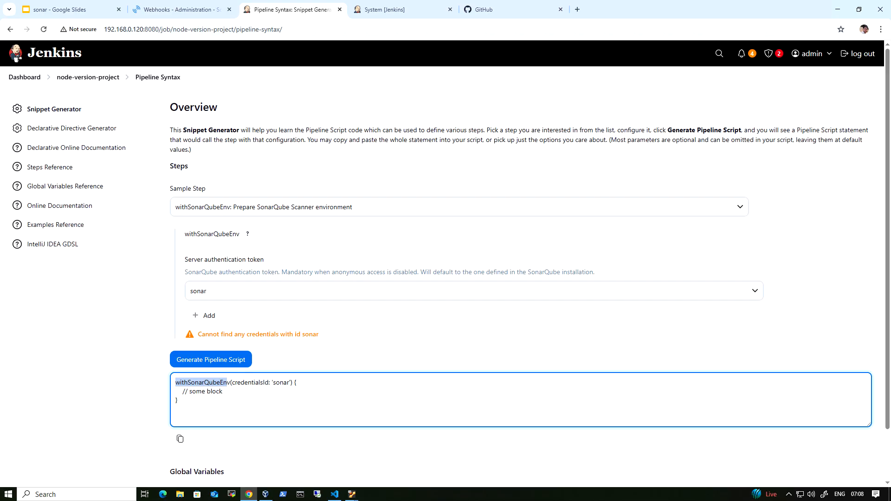
pyautogui.moveTo(223, 391); pyautogui.dragTo(183, 391)
pyautogui.click(182, 391)
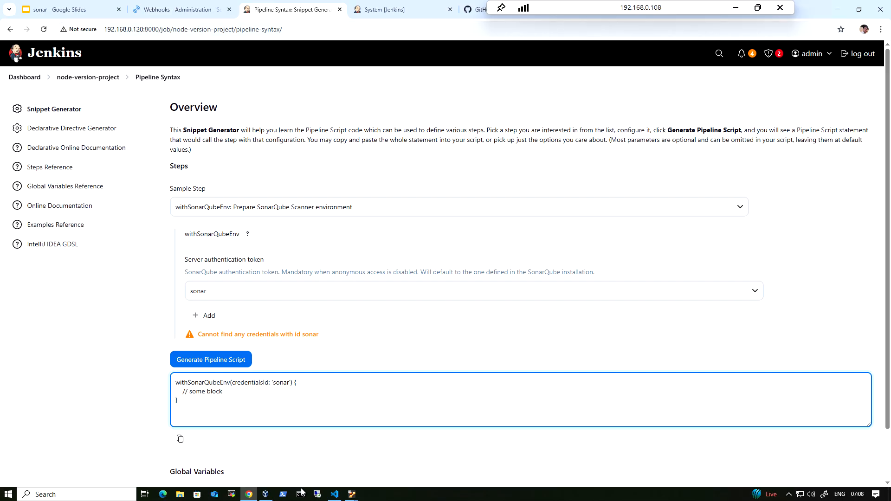
# Step: Back in the VS Code Jenkinsfile, insert withSonarQubeEnv('sonarqube') { on the blank line inside the SonarQube Analysis script block
pyautogui.click(335, 494)
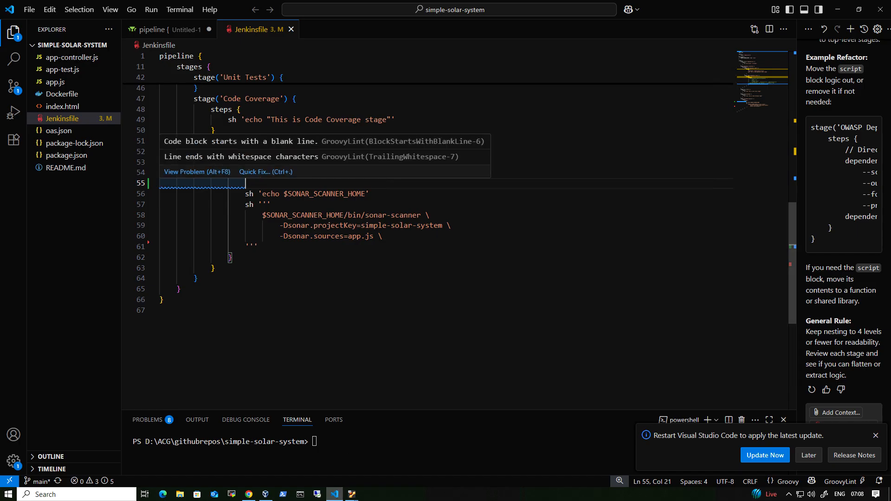
pyautogui.write('wi')
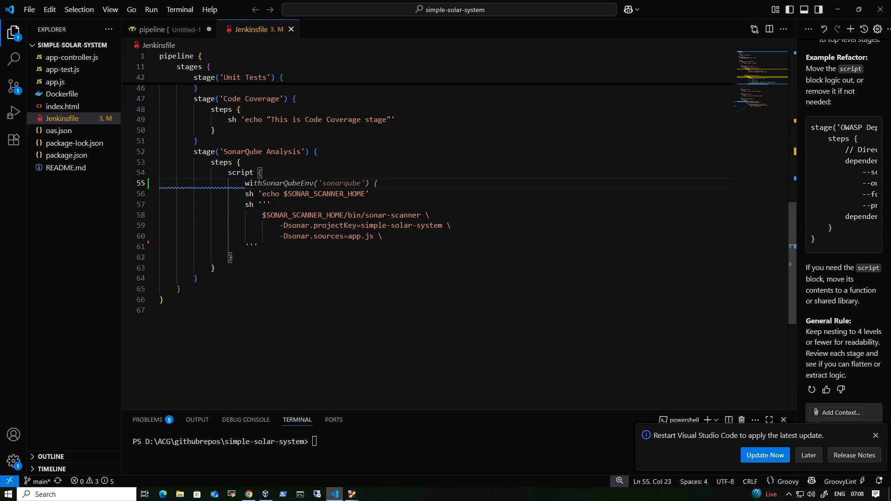
pyautogui.press('Tab')
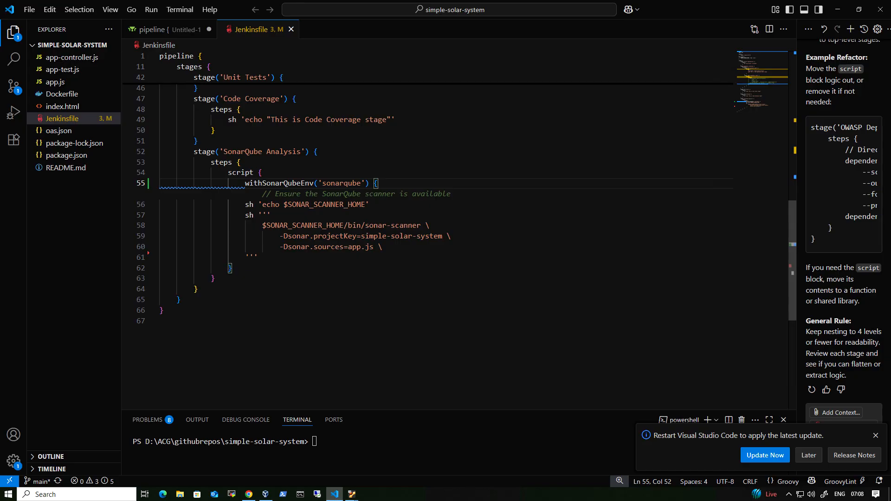
# Step: Compare the name passed to withSonarQubeEnv with the SonarQube installation's name on the Jenkins System page, and review its server URL and token credential
pyautogui.press('Left')
pyautogui.press('Left')
pyautogui.press('Left')
pyautogui.press('Left')
pyautogui.press('Left')
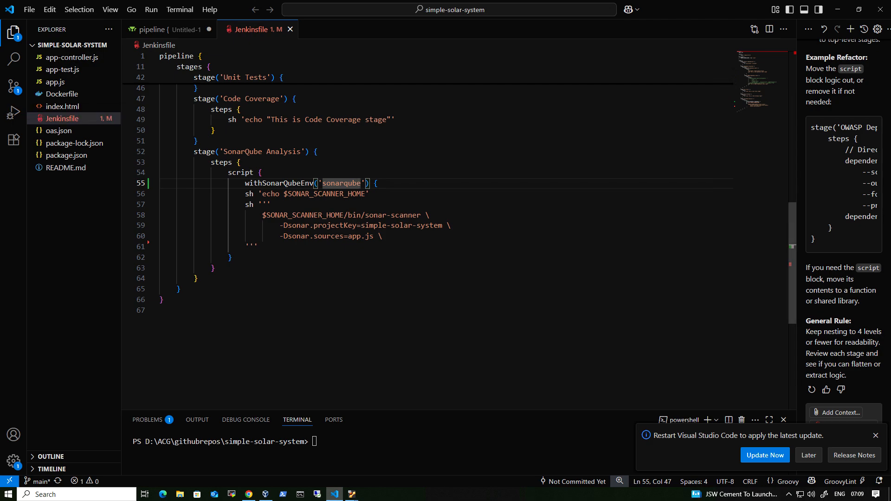
pyautogui.hotkey('ctrl', 'd')
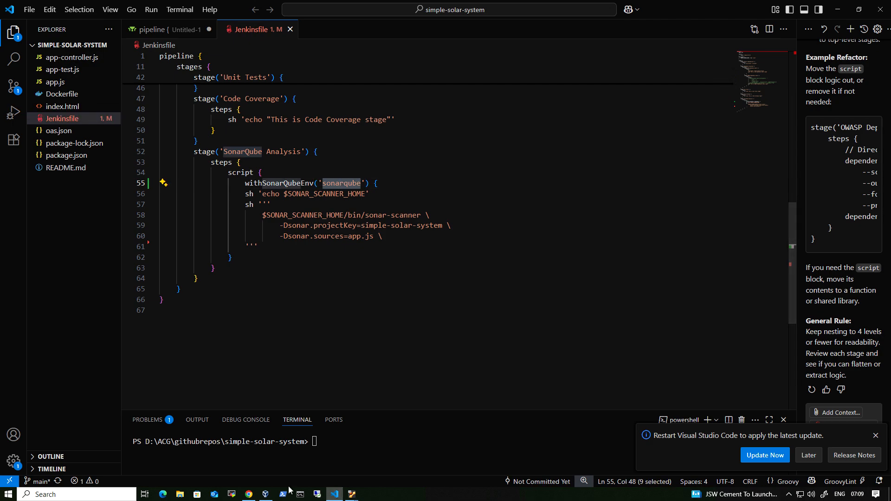
pyautogui.click(249, 494)
pyautogui.click(392, 10)
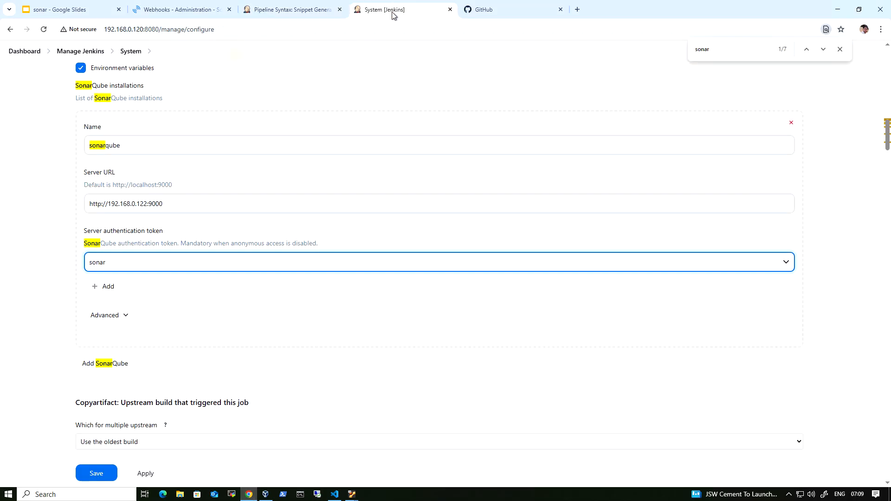
pyautogui.moveTo(135, 146); pyautogui.dragTo(82, 147)
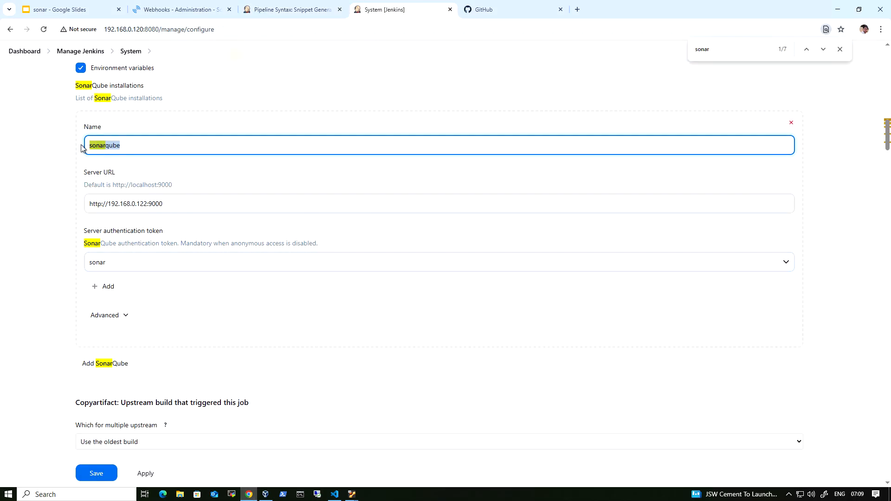
pyautogui.press('Tab')
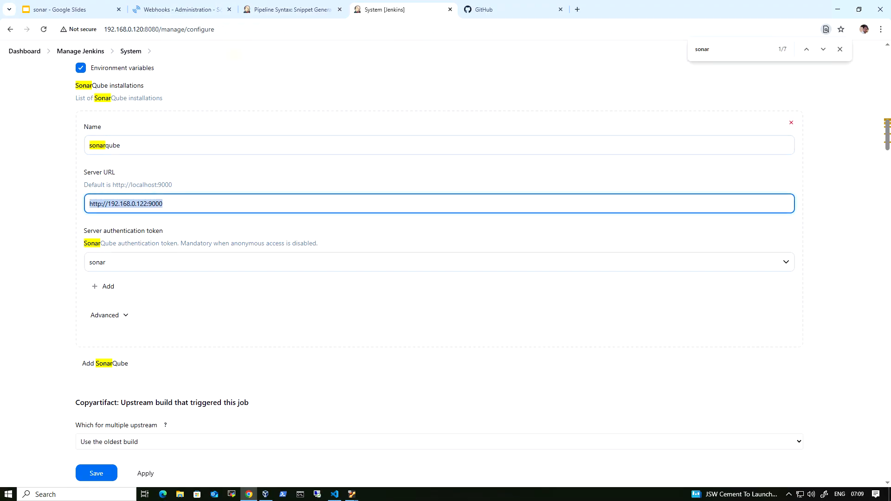
pyautogui.click(152, 266)
pyautogui.click(116, 266)
# Step: In the snippet generator, generate a waitForQualityGate pipeline script using sonar as the server authentication token
pyautogui.click(282, 11)
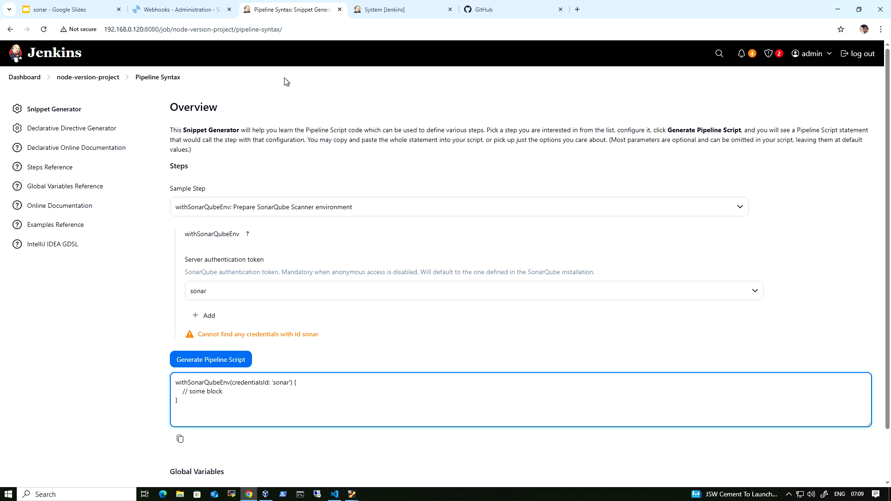
pyautogui.click(295, 207)
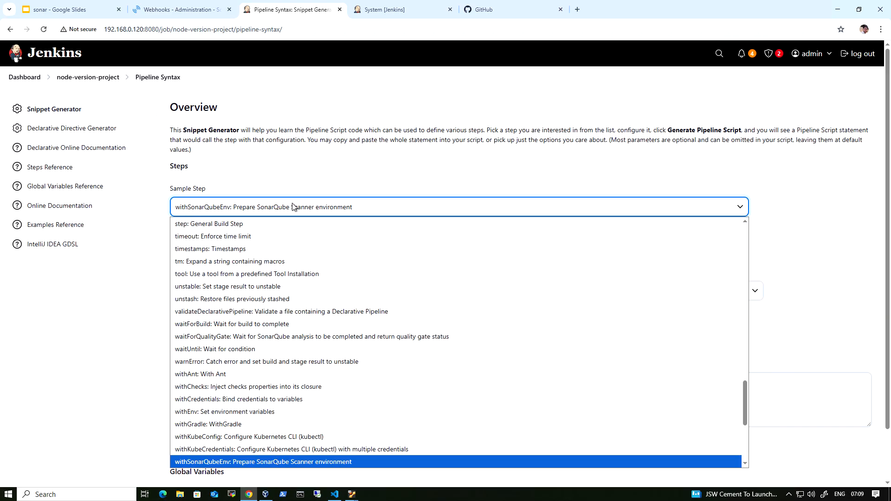
pyautogui.scroll(-5, 347, 378)
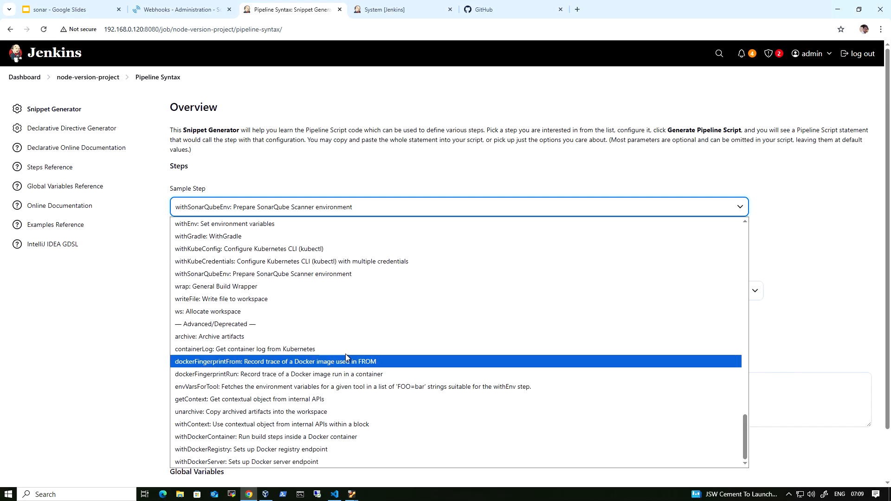
pyautogui.scroll(5, 329, 264)
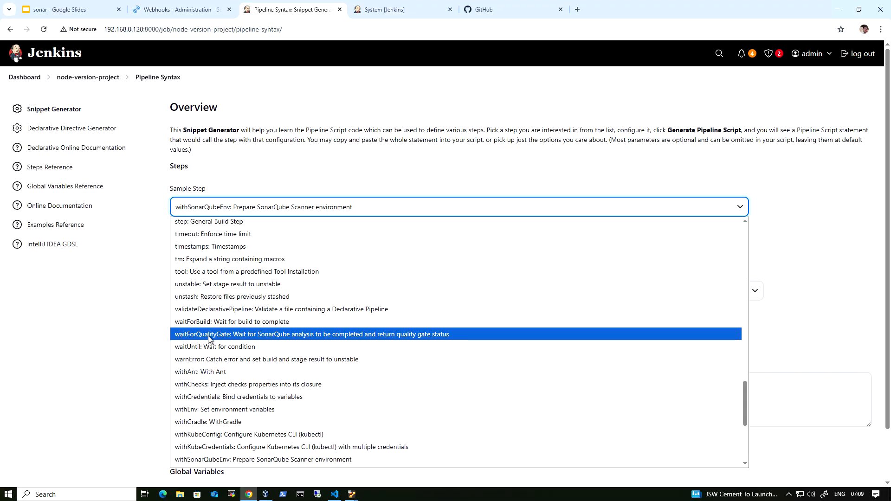
pyautogui.click(248, 333)
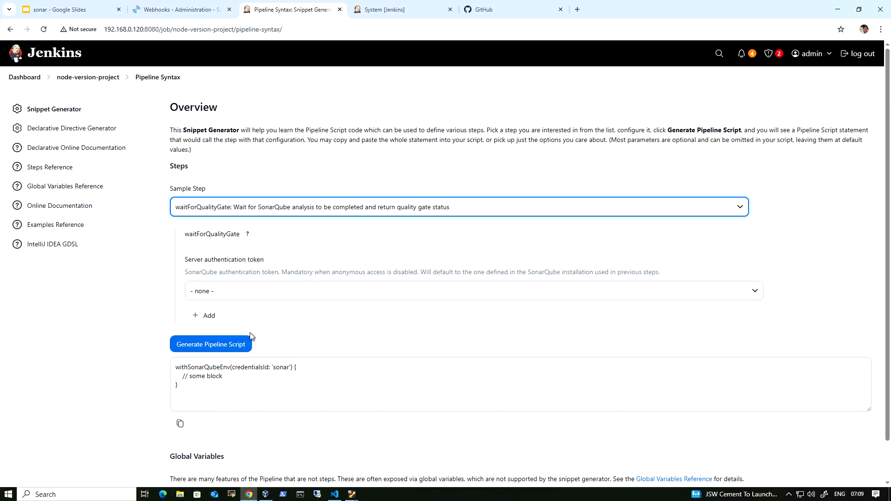
pyautogui.click(317, 292)
pyautogui.click(301, 320)
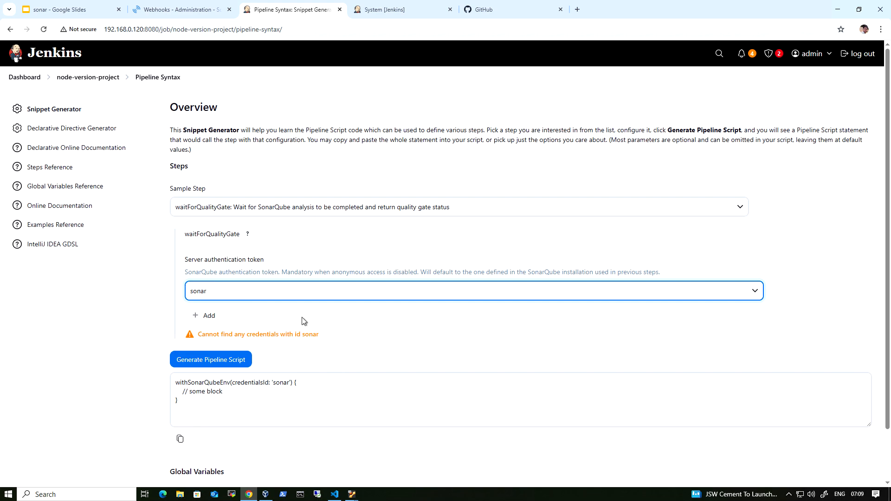
pyautogui.click(228, 363)
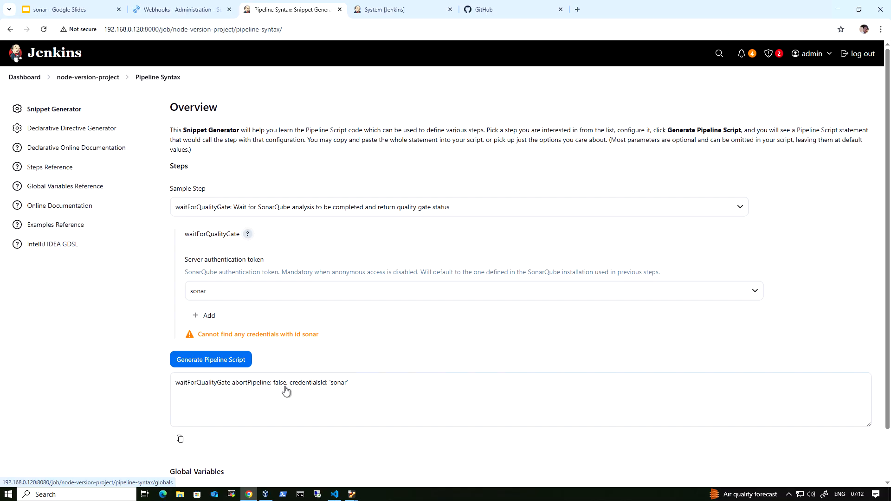
# Step: Open the waitForQualityGate help and examine its declarative pipeline example, focusing on the timeout wrapper and abortPipeline: true
pyautogui.click(248, 235)
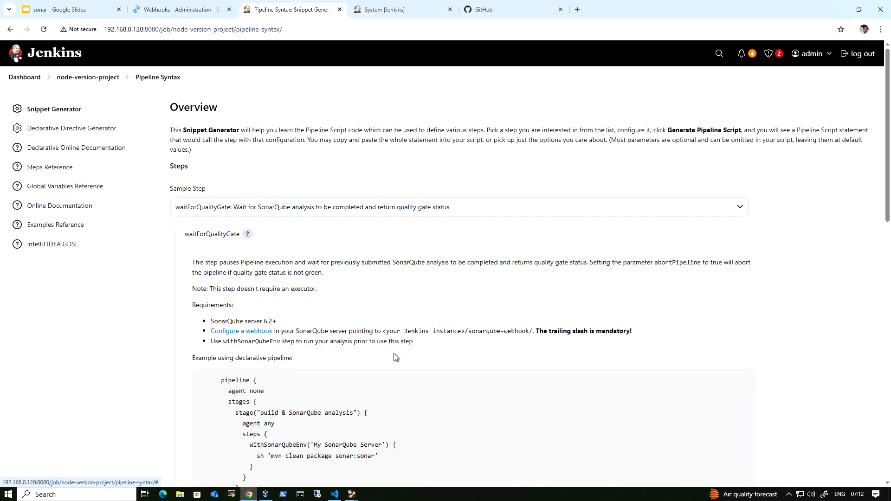
pyautogui.scroll(-4, 394, 357)
pyautogui.scroll(-3, 393, 356)
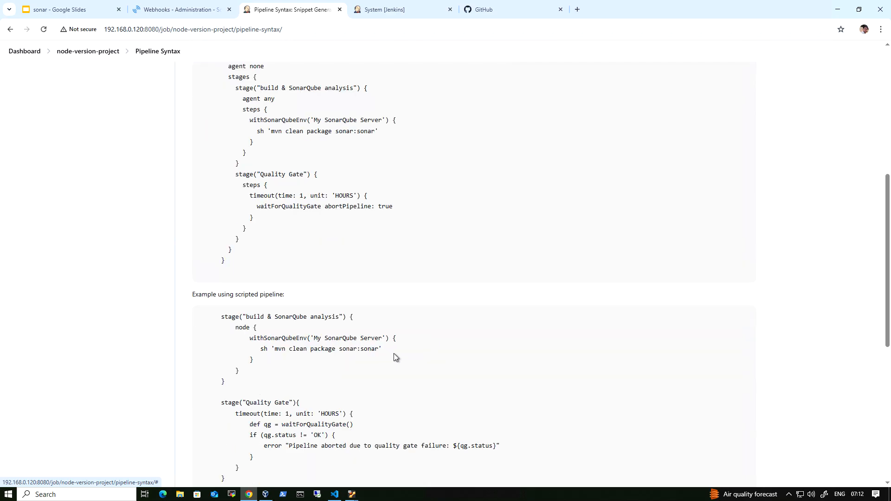
pyautogui.moveTo(253, 207); pyautogui.dragTo(368, 207)
pyautogui.click(324, 206)
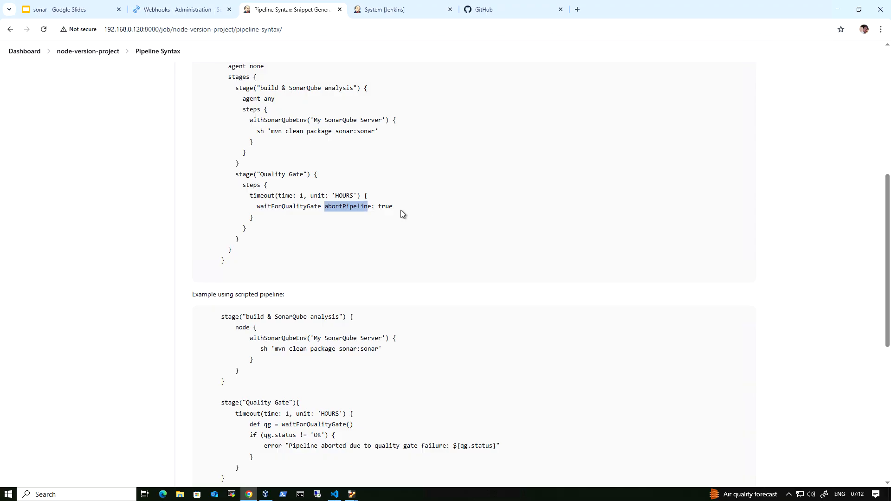
pyautogui.moveTo(397, 206); pyautogui.dragTo(374, 206)
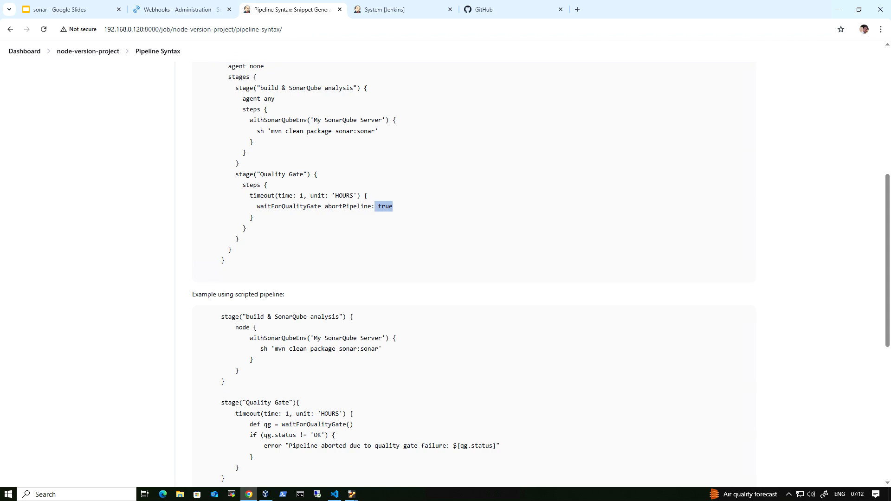
pyautogui.moveTo(246, 195); pyautogui.dragTo(278, 196)
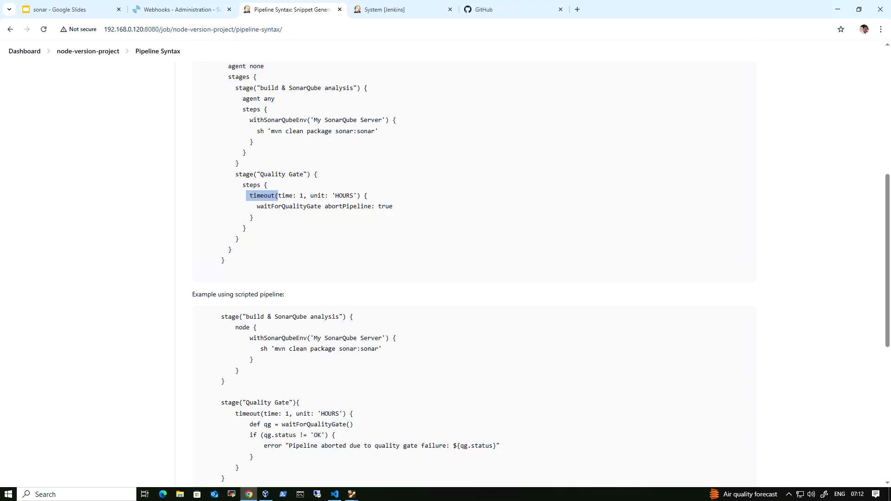
# Step: In the VS Code Jenkinsfile, insert a timeout(time: 10, unit: 'MINUTES') block with the suggested echo step above withSonarQubeEnv
pyautogui.click(334, 494)
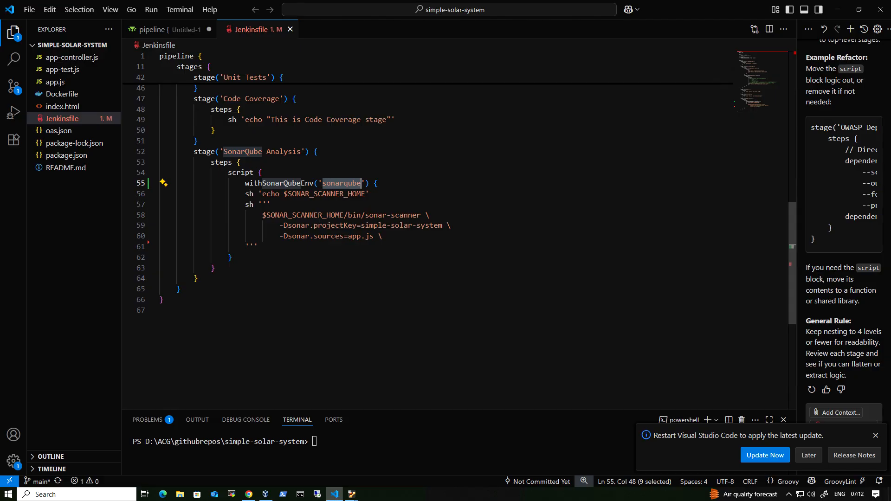
pyautogui.click(262, 173)
pyautogui.press('Return')
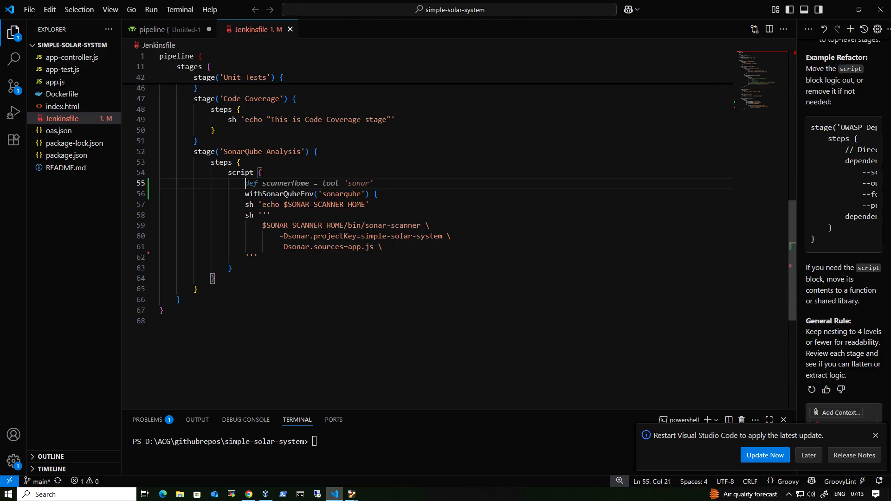
pyautogui.write('timeout')
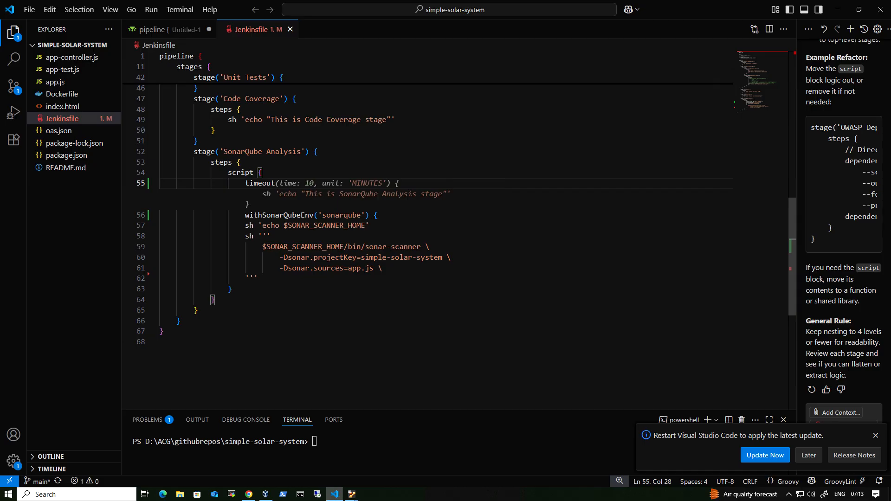
pyautogui.press('Tab')
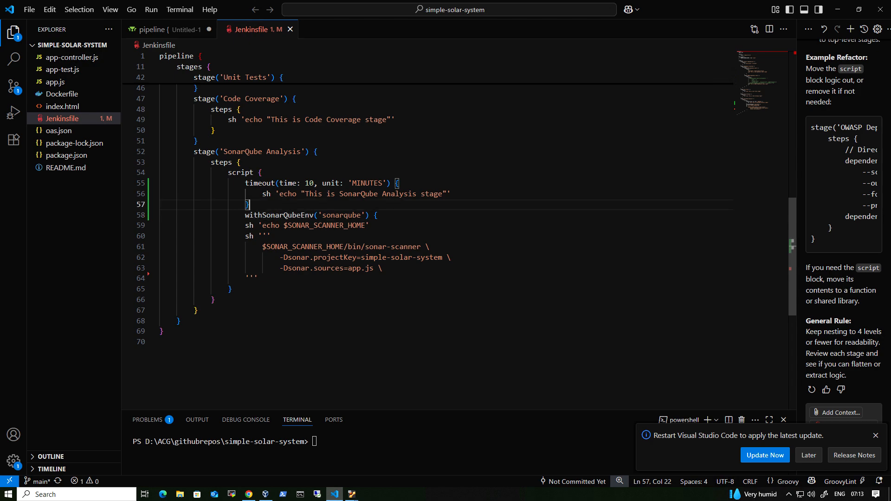
# Step: Delete the echo line and closing brace of the timeout block, keeping only its opening line above withSonarQubeEnv
pyautogui.hotkey('shift', 'Left')
pyautogui.press('BackSpace')
pyautogui.hotkey('shift', 'Home')
pyautogui.press('BackSpace')
pyautogui.press('BackSpace')
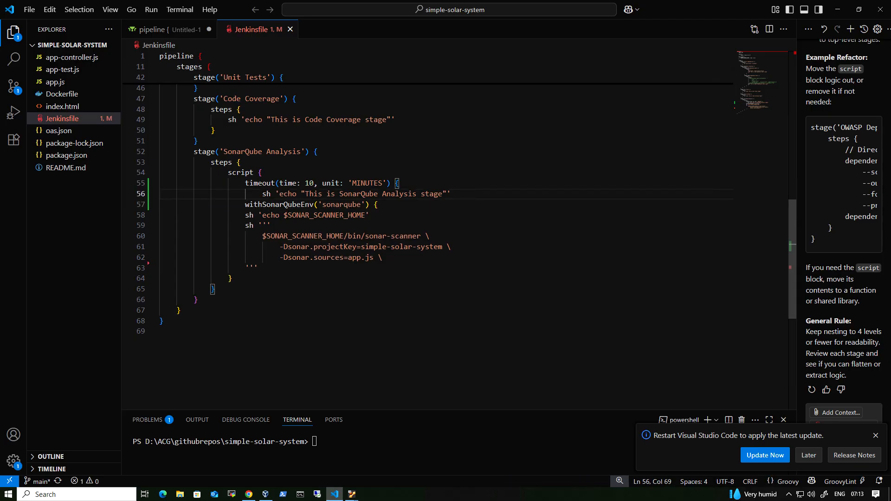
pyautogui.hotkey('shift', 'Home')
pyautogui.press('BackSpace')
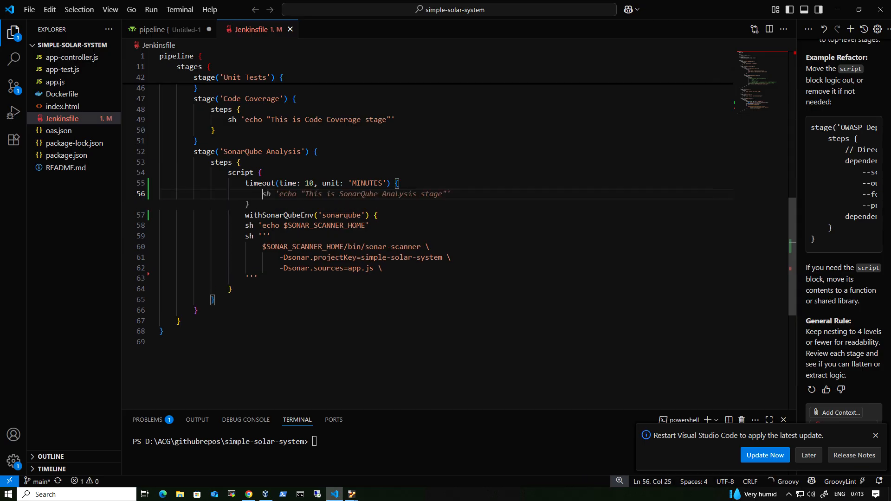
pyautogui.hotkey('shift', 'Home')
pyautogui.press('BackSpace')
pyautogui.press('BackSpace')
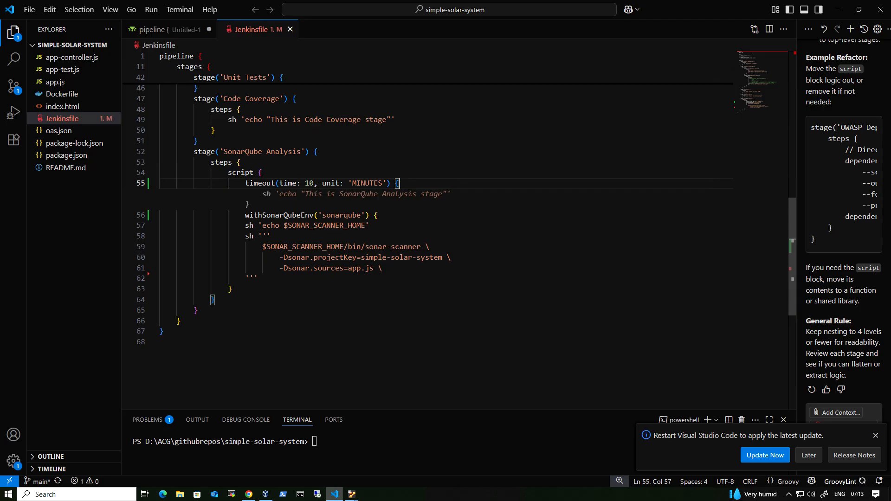
# Step: Add a closing brace for the timeout block on a new line after the first brace below the sonar-scanner command
pyautogui.press('Right')
pyautogui.press('Down')
pyautogui.press('Down')
pyautogui.press('Down')
pyautogui.press('Down')
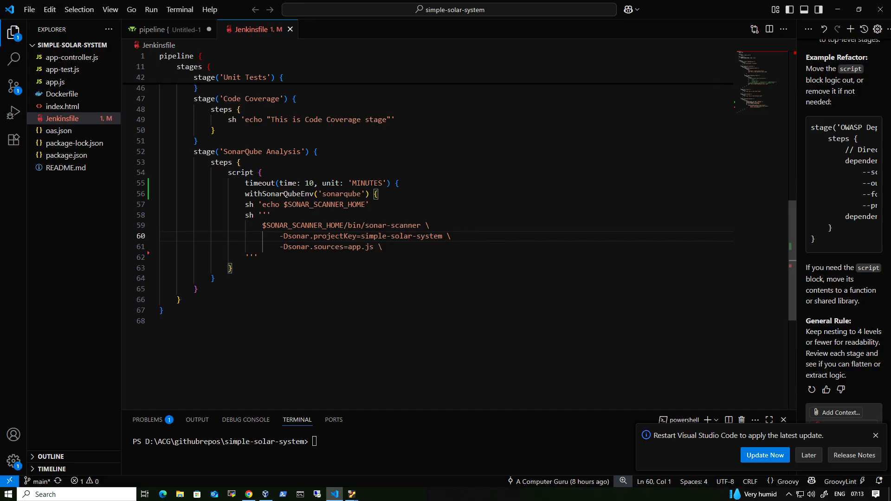
pyautogui.press('Down')
pyautogui.press('Down')
pyautogui.press('Down')
pyautogui.press('End')
pyautogui.press('Return')
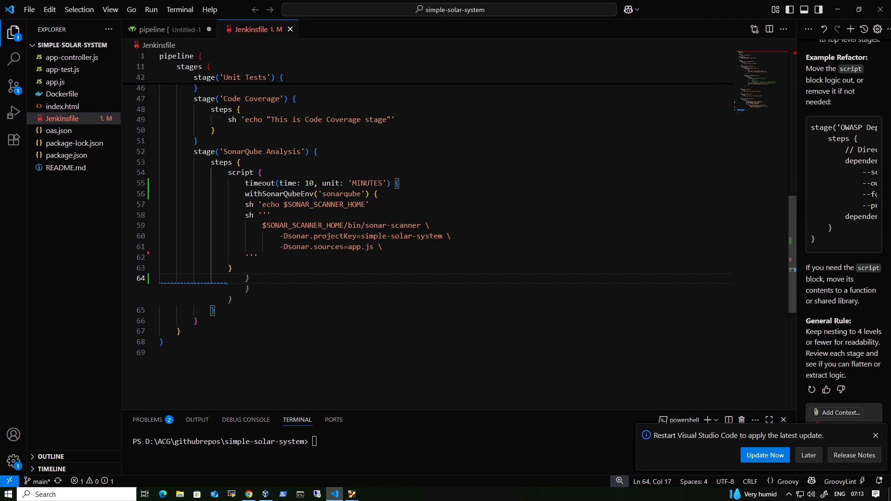
pyautogui.press('BackSpace')
pyautogui.write('}')
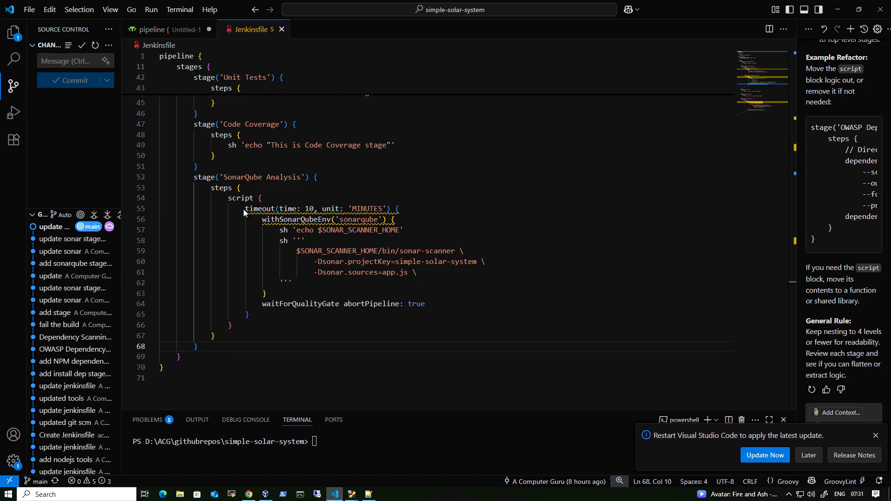
# Step: Examine the timeout and withSonarQubeEnv wrappers and their matching braces in the SonarQube Analysis stage
pyautogui.click(388, 209)
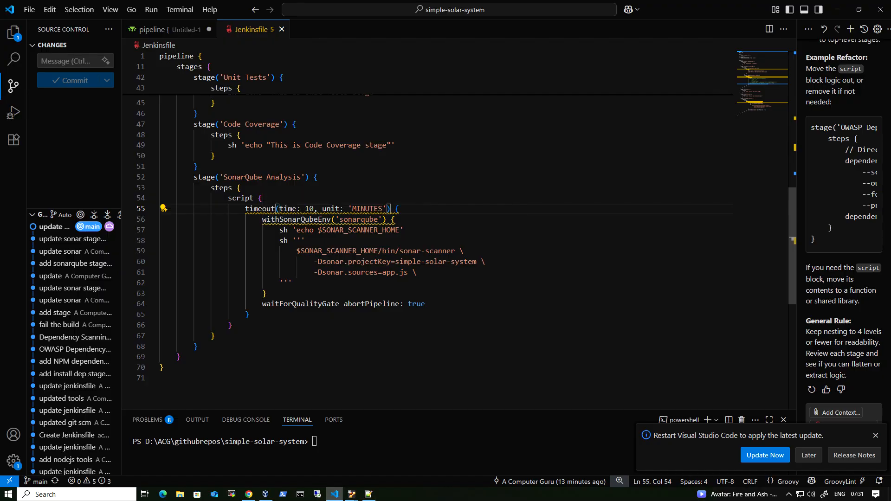
pyautogui.moveTo(381, 220)
pyautogui.click(398, 220)
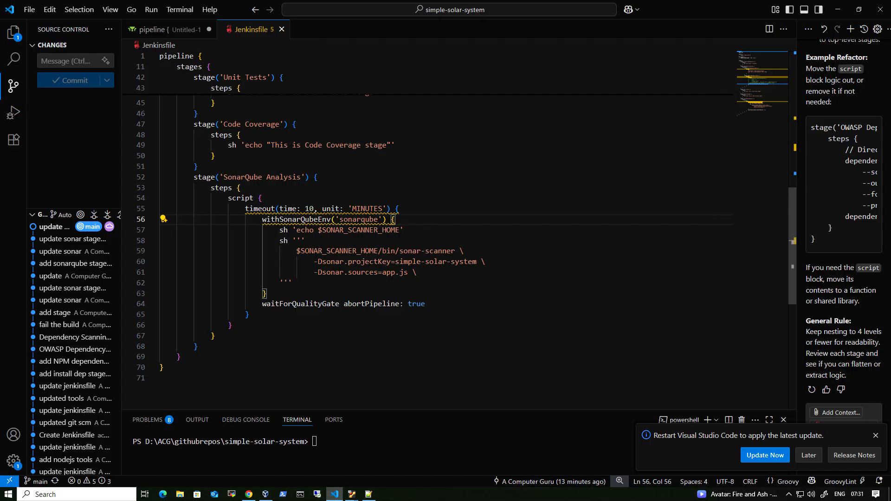
pyautogui.moveTo(395, 220)
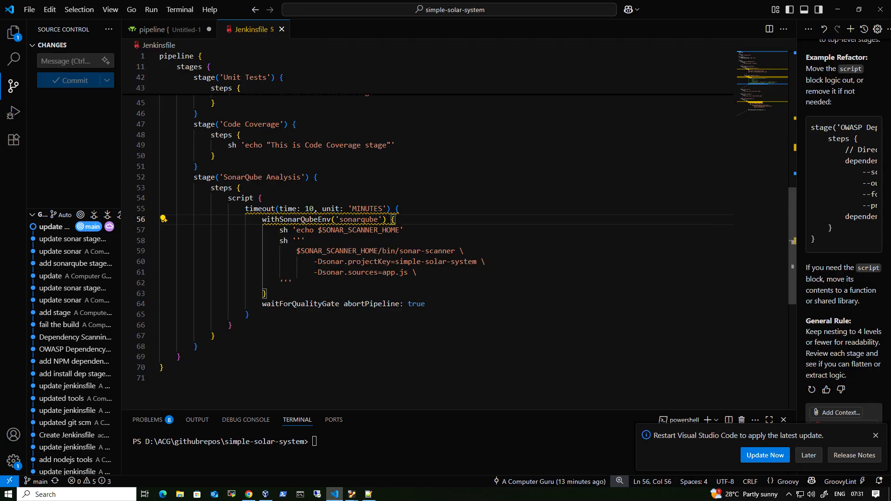
# Step: On the Jenkins System page, find the SonarQube installation and review its name, server URL and authentication token, leaving the settings unsaved
pyautogui.click(249, 494)
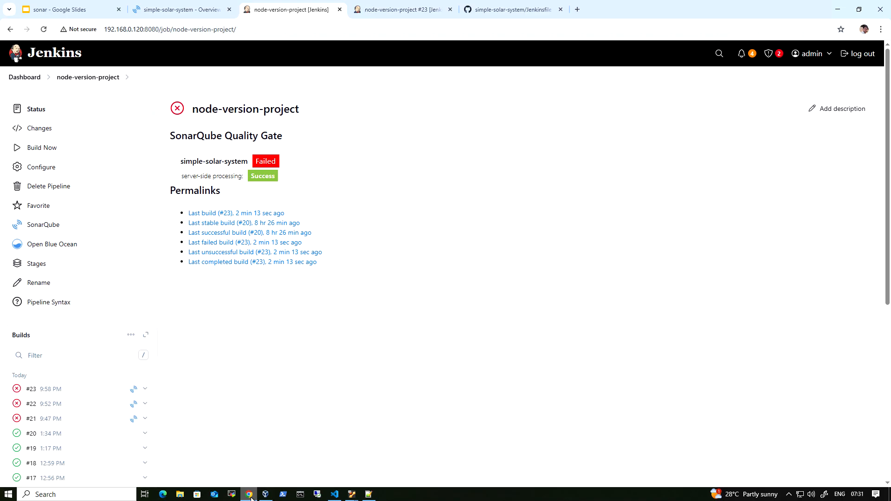
pyautogui.click(47, 77)
pyautogui.moveTo(70, 160)
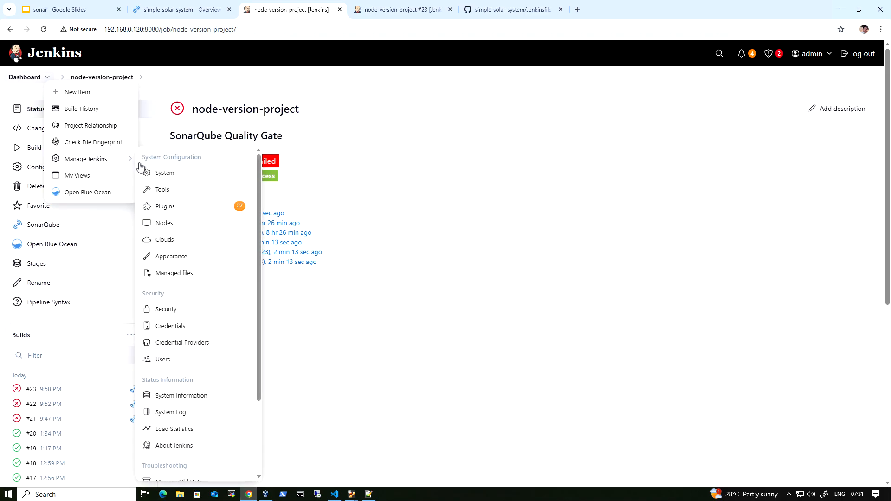
pyautogui.click(169, 175)
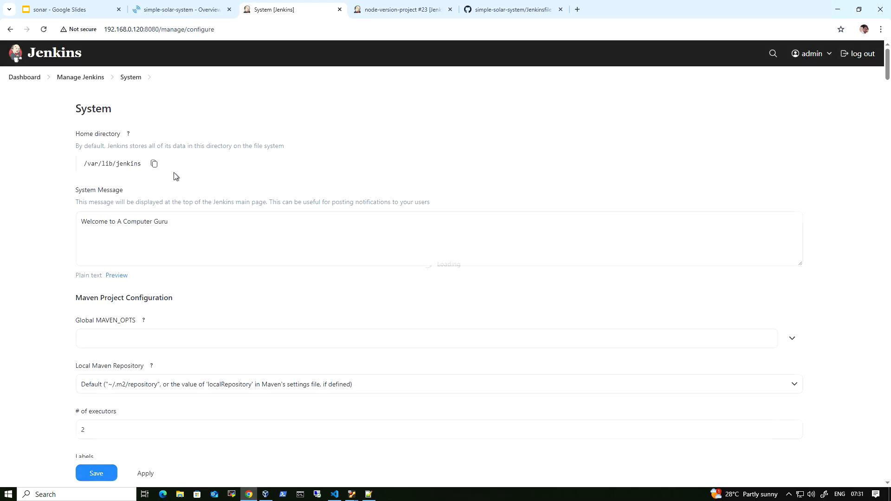
pyautogui.hotkey('ctrl', 'f')
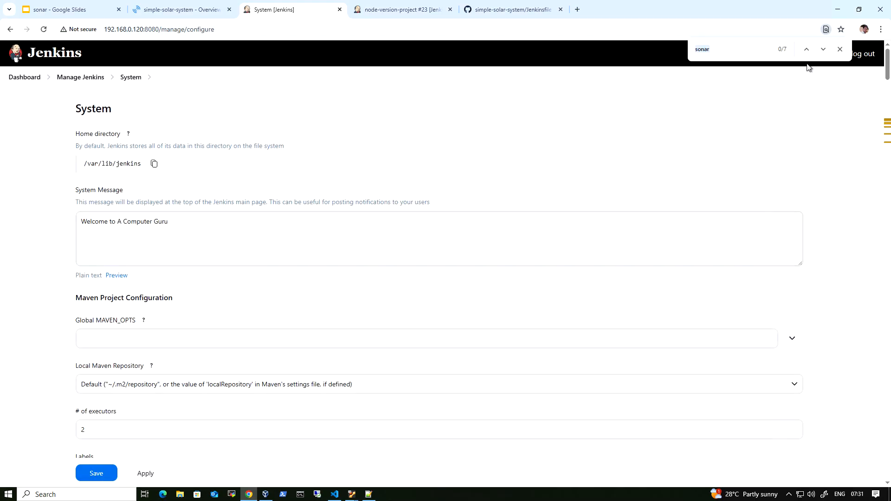
pyautogui.click(823, 49)
pyautogui.scroll(-4, 271, 280)
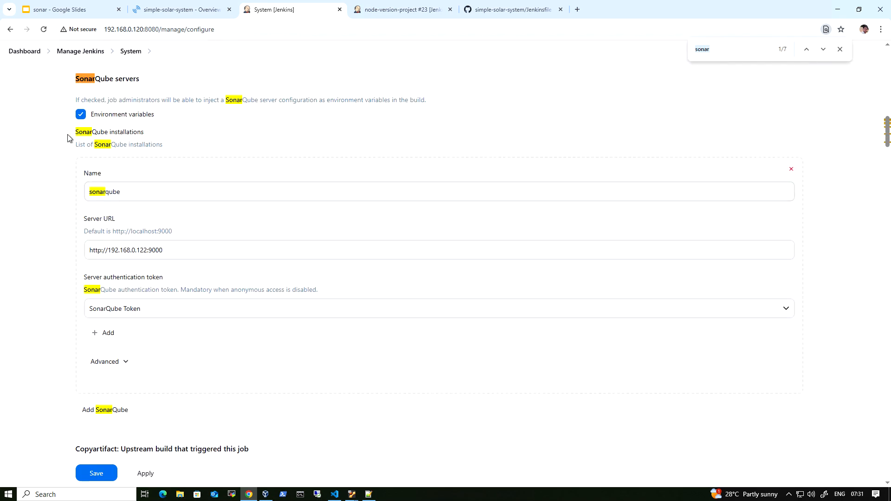
pyautogui.doubleClick(106, 192)
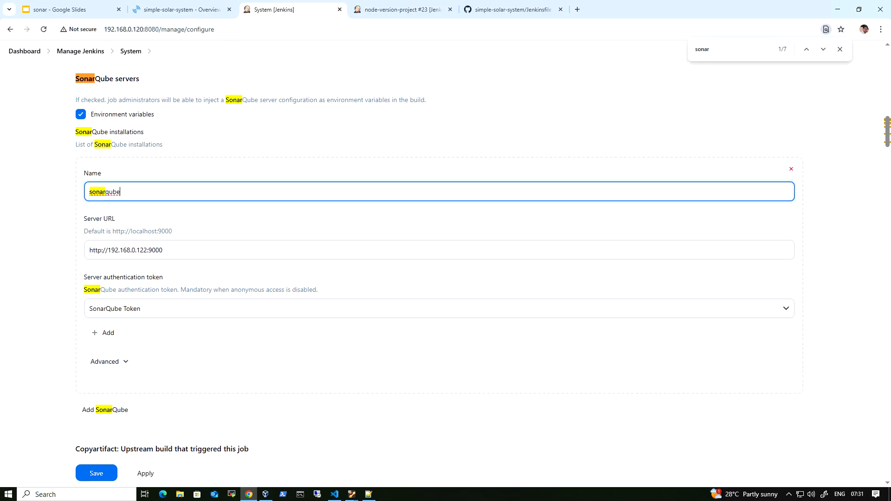
pyautogui.press('Tab')
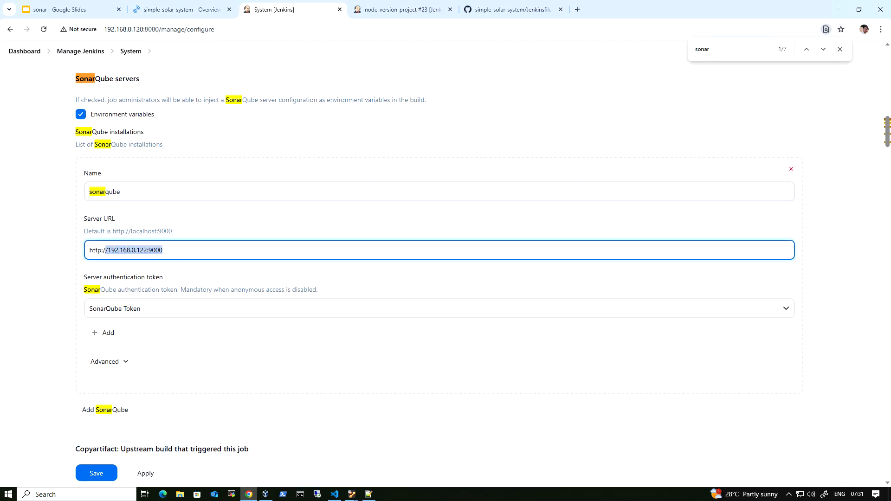
pyautogui.click(172, 309)
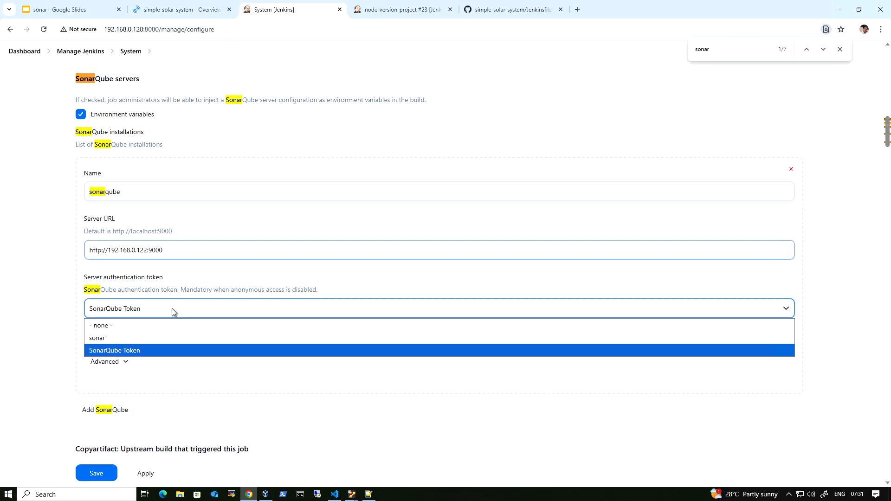
pyautogui.click(172, 309)
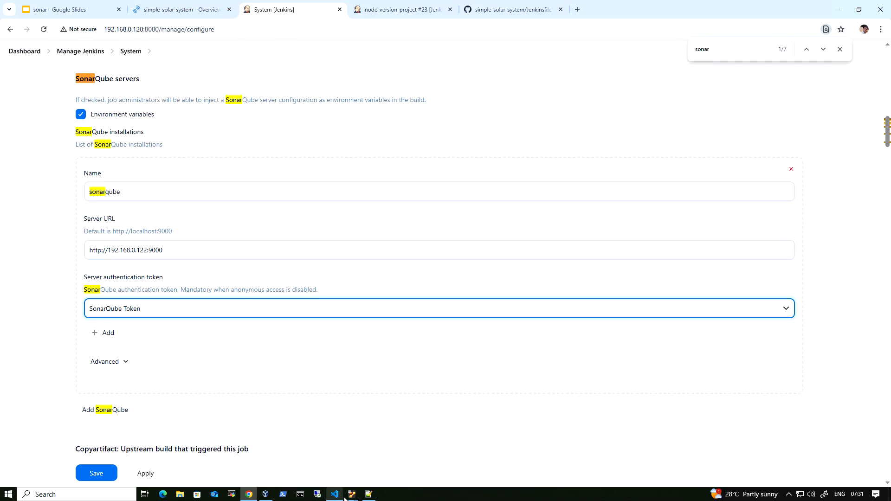
pyautogui.click(24, 51)
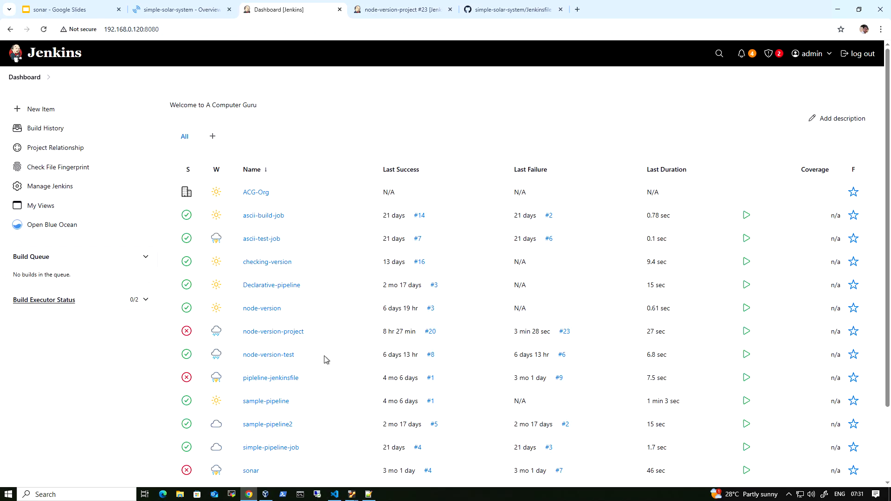
# Step: Review the Jenkinsfile's SonarQube Analysis stage in VS Code and start a new build of node-version-project in Jenkins
pyautogui.click(335, 492)
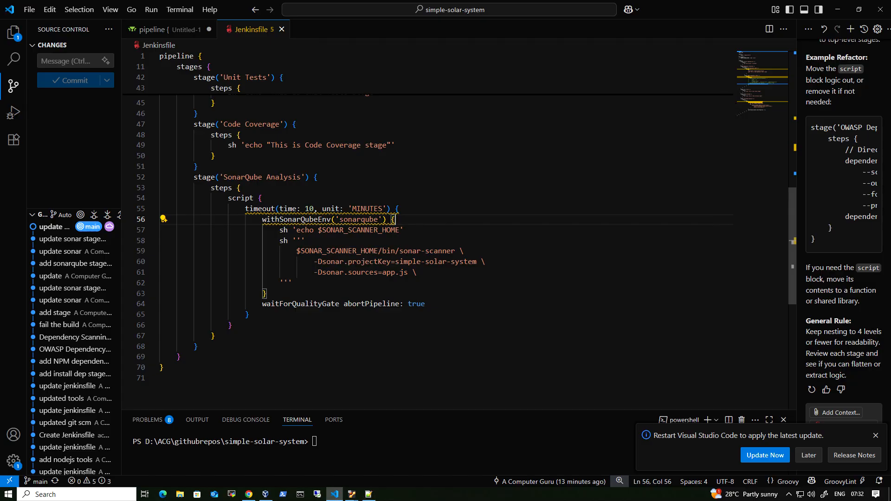
pyautogui.click(249, 495)
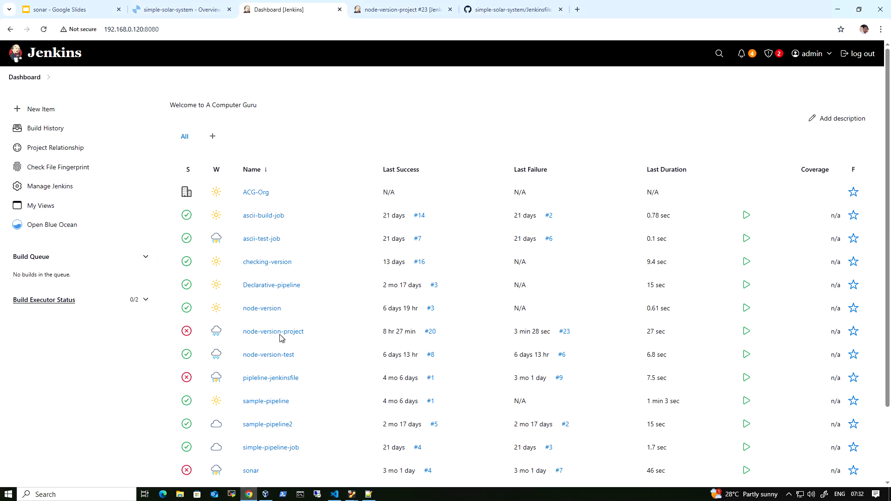
pyautogui.click(267, 332)
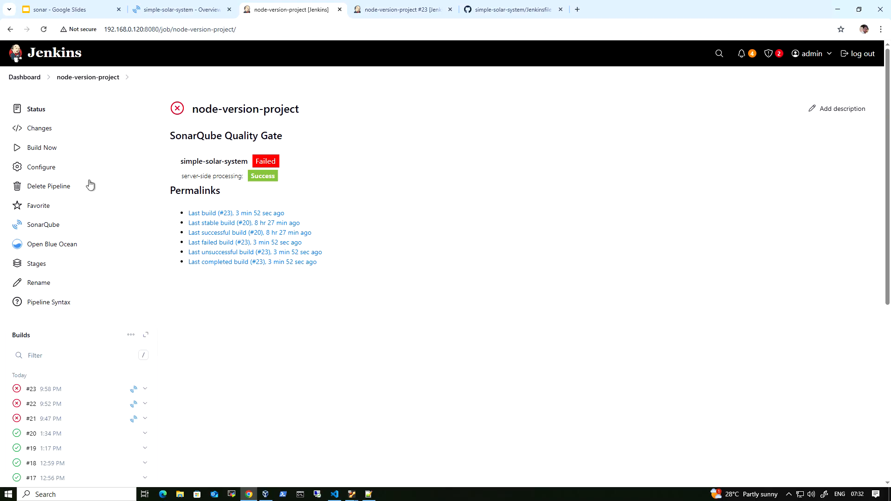
pyautogui.click(54, 153)
# Step: Open the newly started node-version-project build and display its pipeline run in Blue Ocean
pyautogui.scroll(-1, 245, 206)
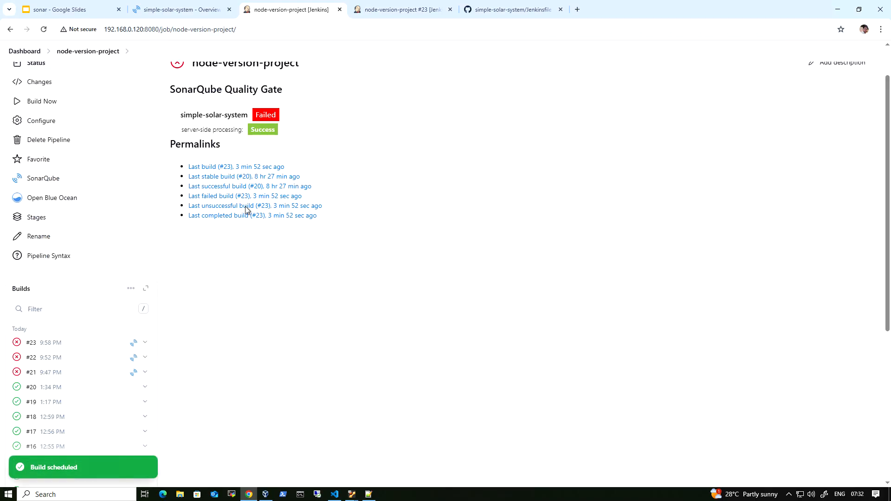
pyautogui.scroll(-3, 245, 207)
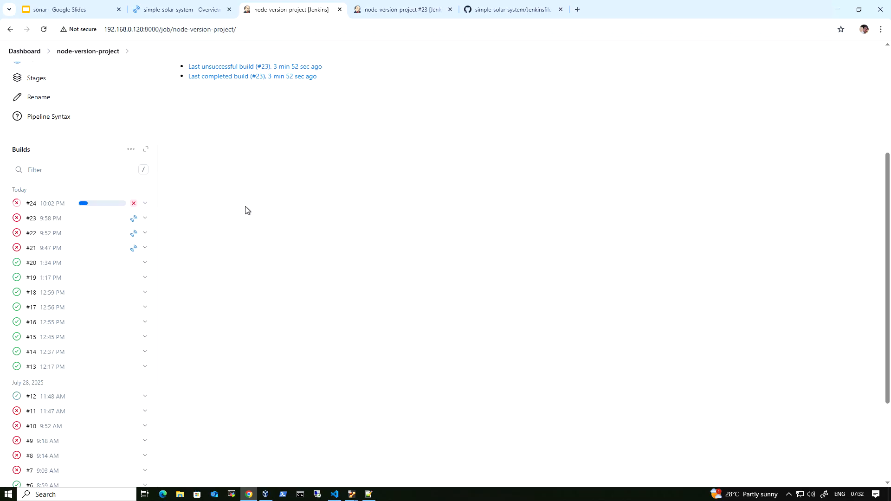
pyautogui.click(32, 206)
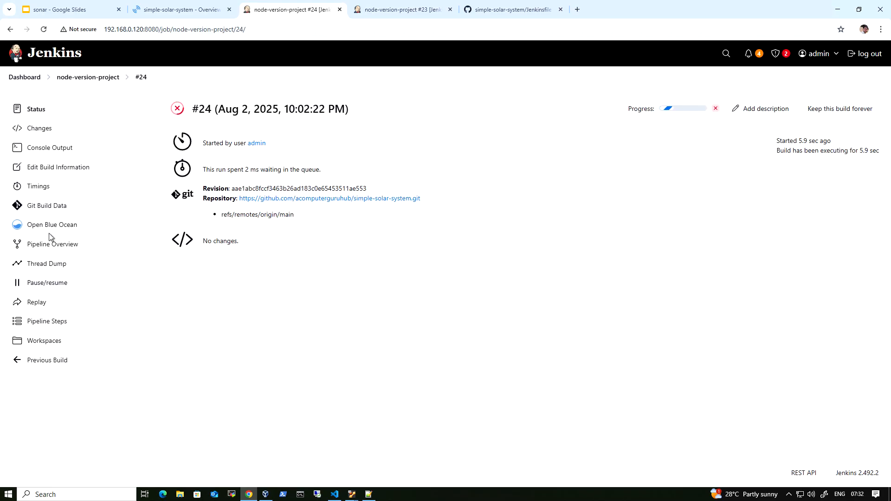
pyautogui.click(68, 226)
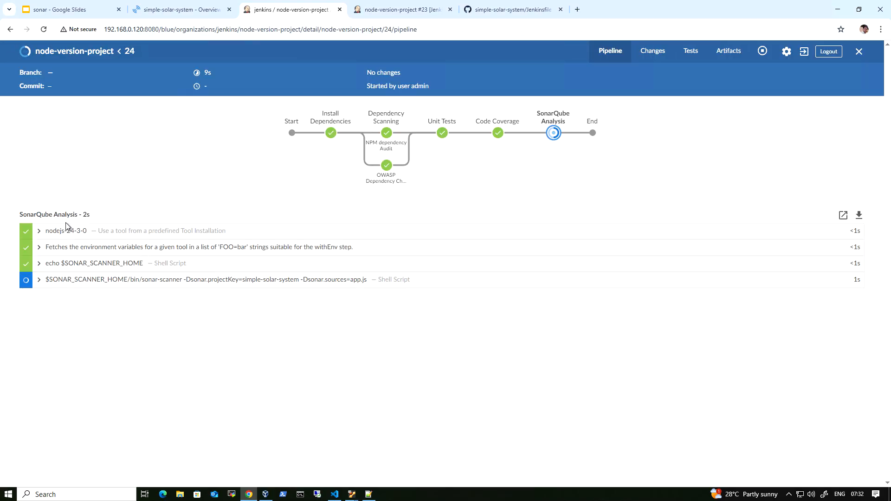
# Step: Follow the SonarQube Analysis stage of build 24 and read the log of its quality gate wait step
pyautogui.click(39, 283)
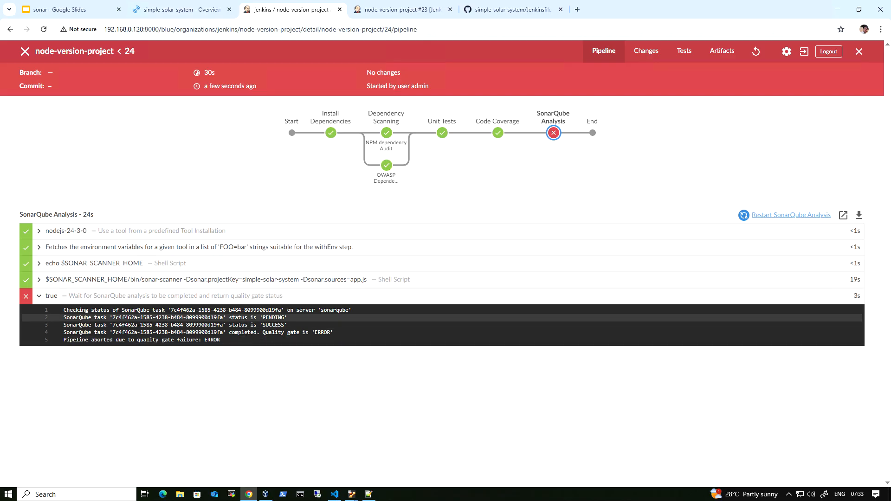
pyautogui.moveTo(62, 339); pyautogui.dragTo(106, 340)
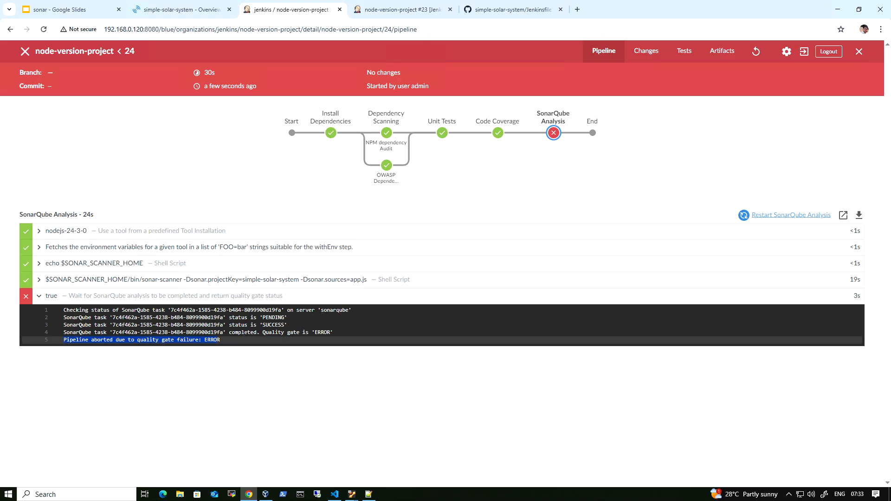
# Step: In SonarQube, open the simple-solar-system project and review its overall-code quality gate conditions, returning to the Jenkins pipeline run when done
pyautogui.click(179, 13)
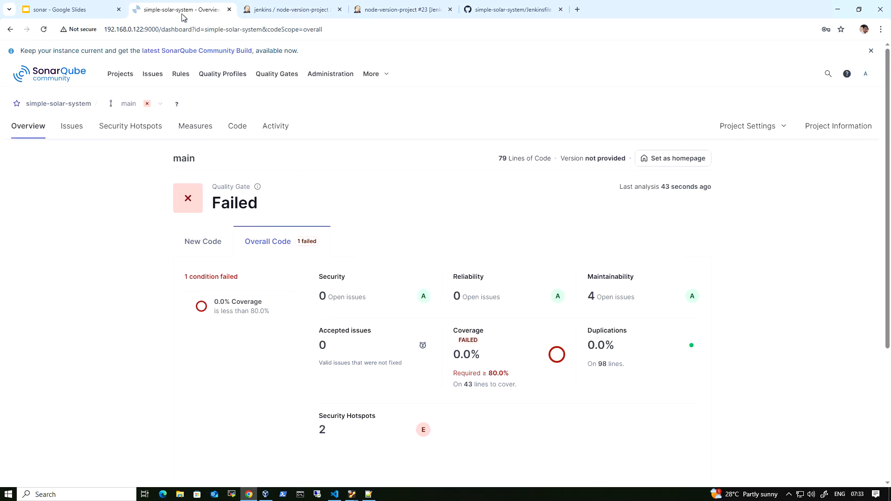
pyautogui.click(120, 74)
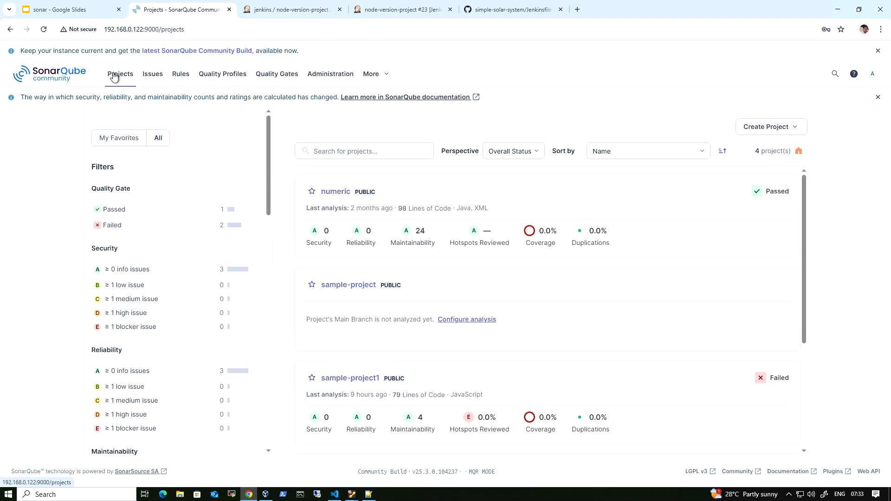
pyautogui.scroll(-4, 508, 334)
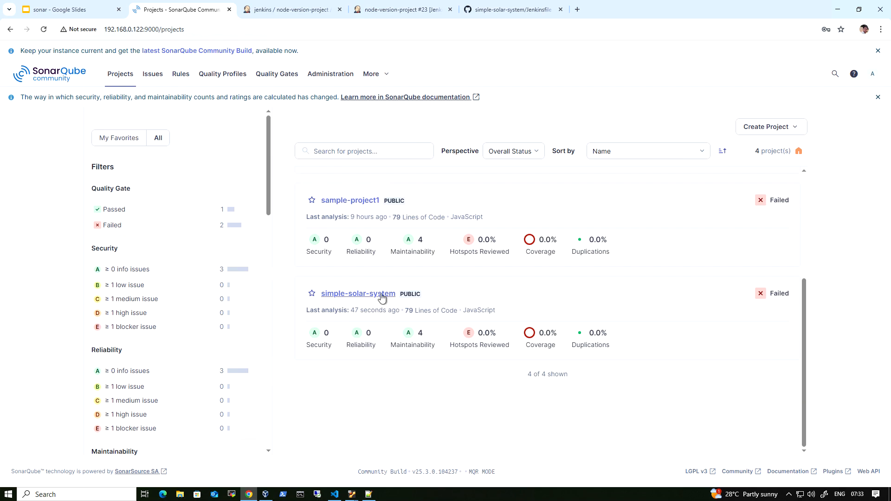
pyautogui.click(381, 295)
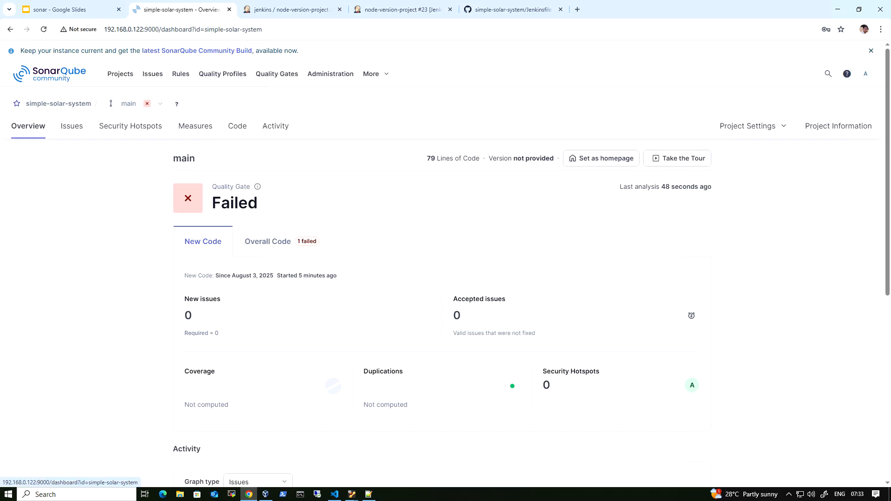
pyautogui.click(256, 244)
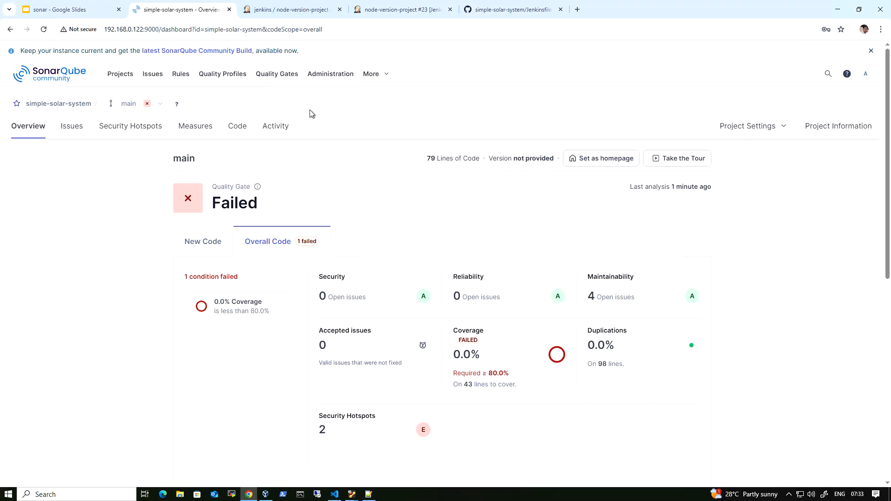
pyautogui.click(300, 14)
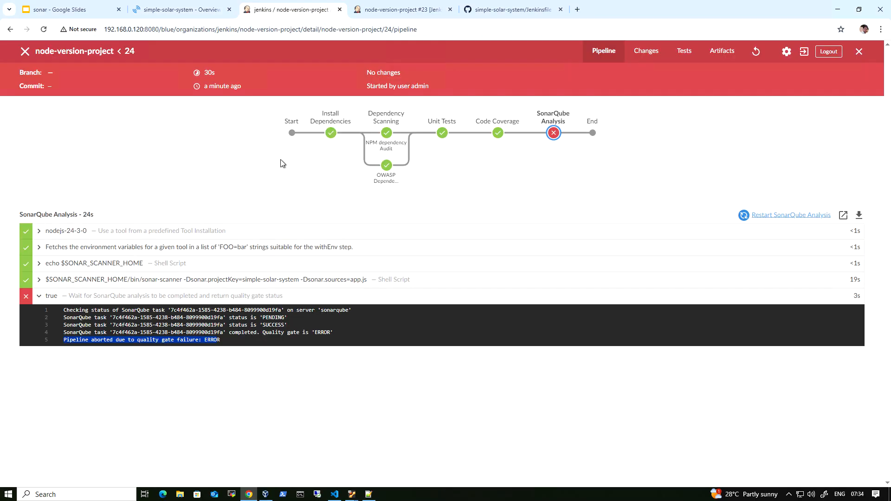